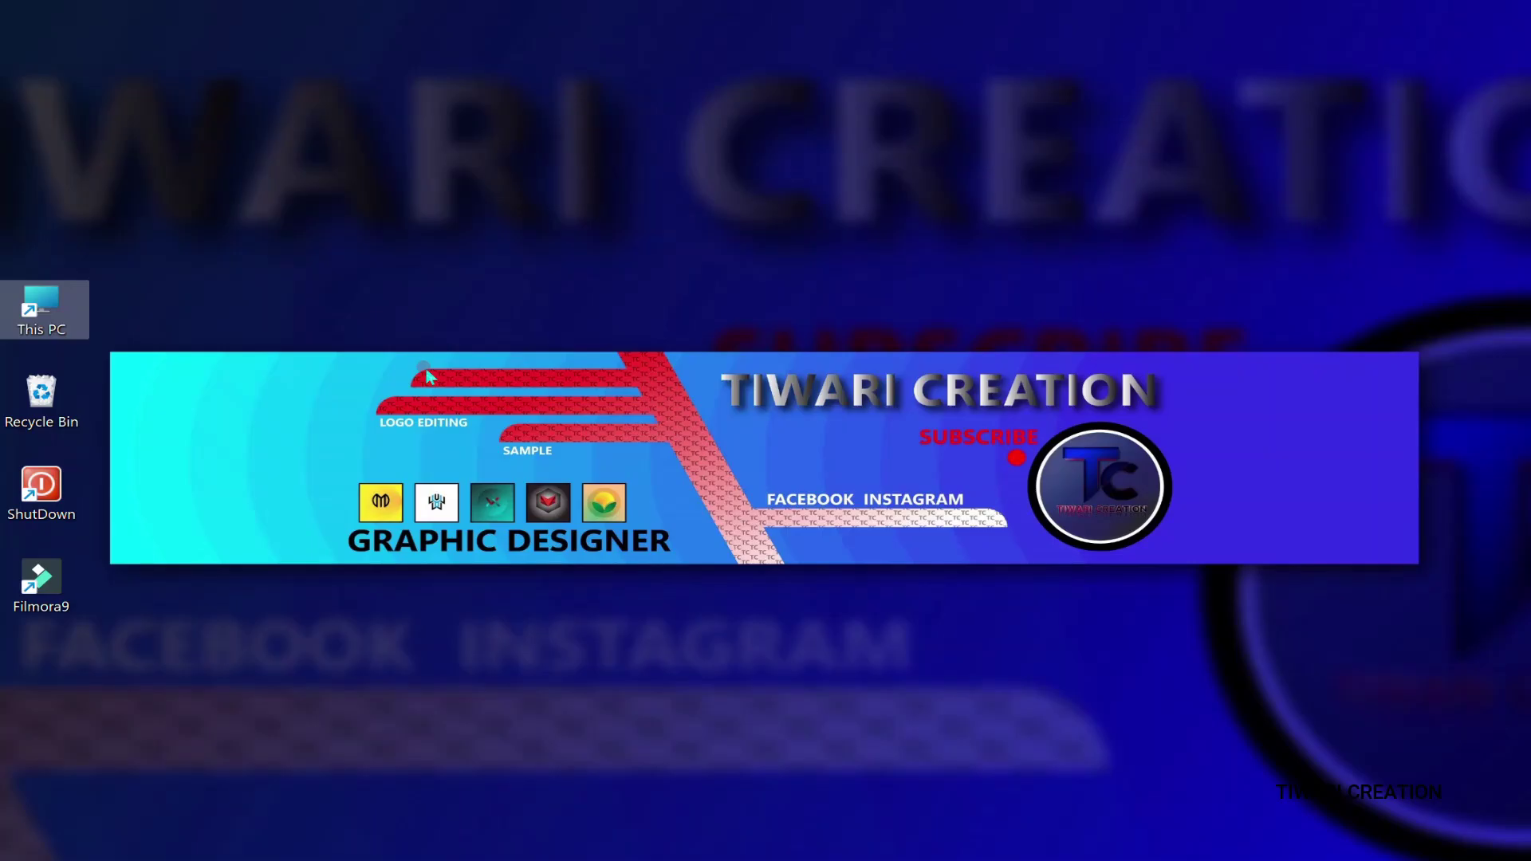
Open the C-USA font file from the c_usa zip in Documents and install it.
double_click(33, 295)
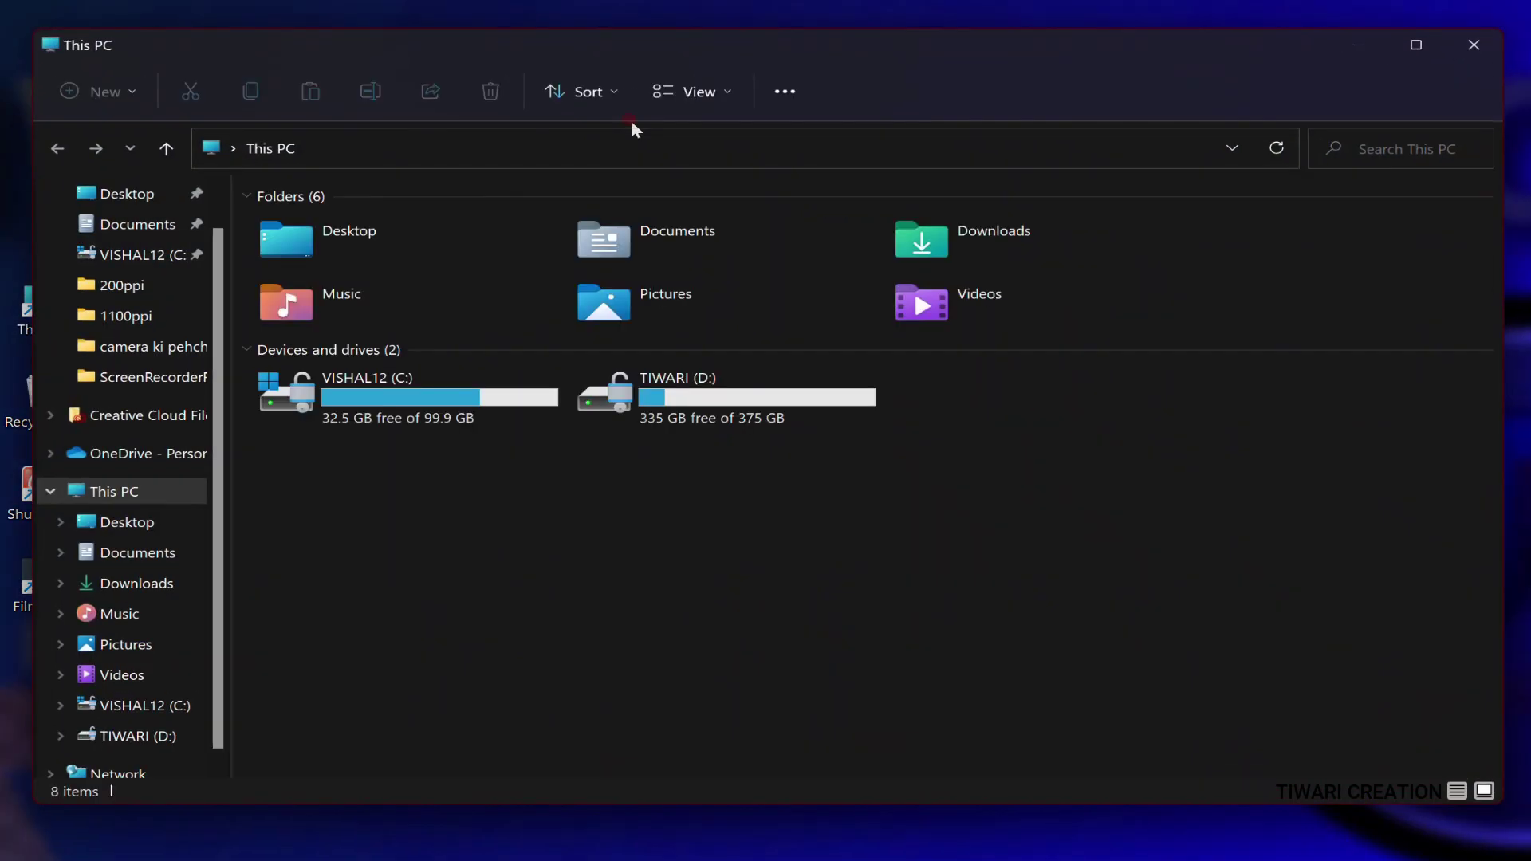
double_click(674, 239)
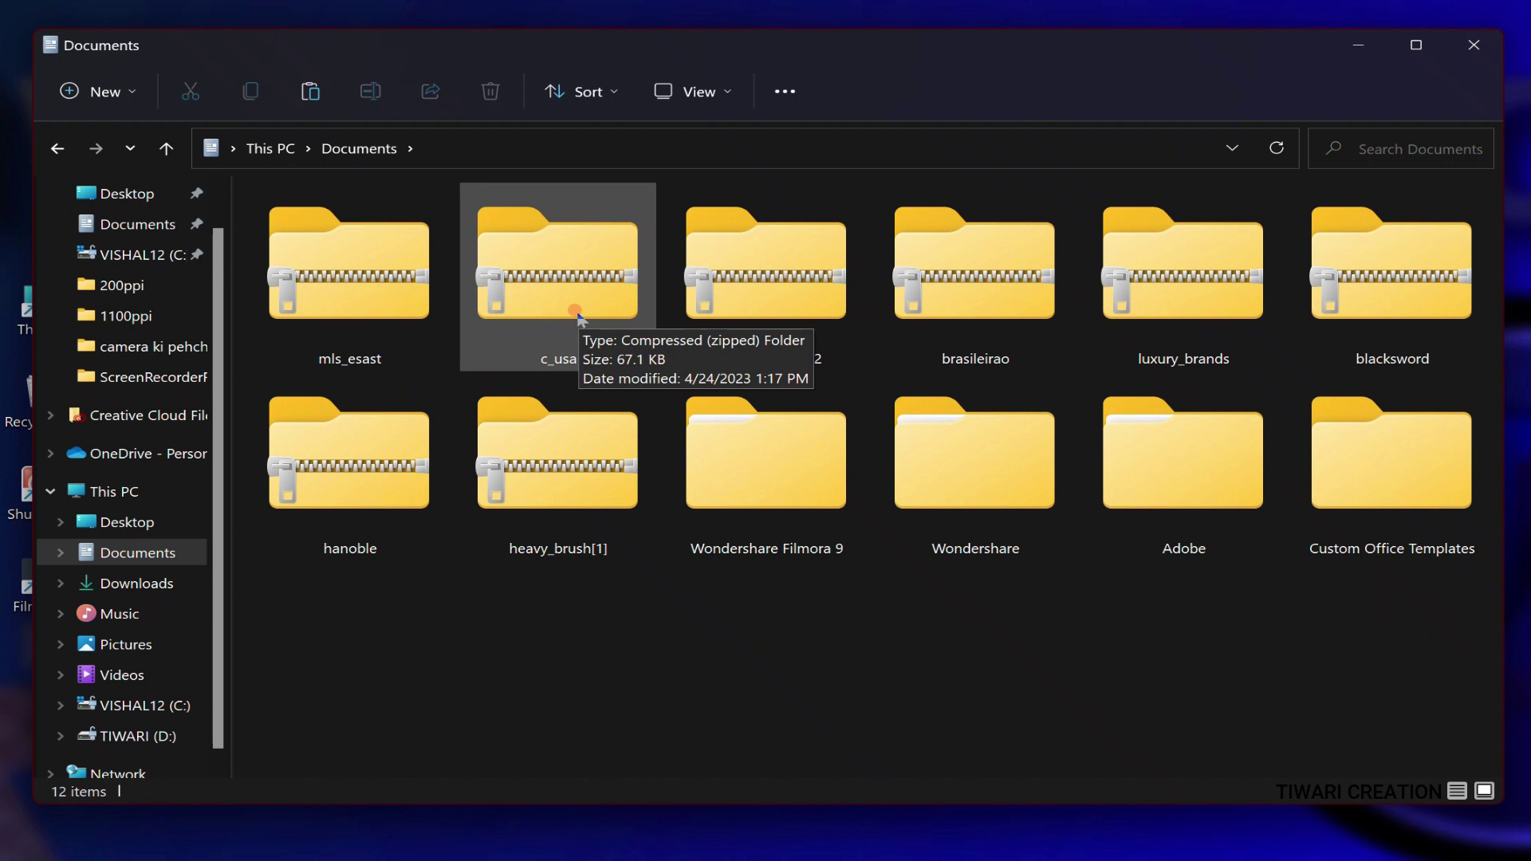
double_click(576, 312)
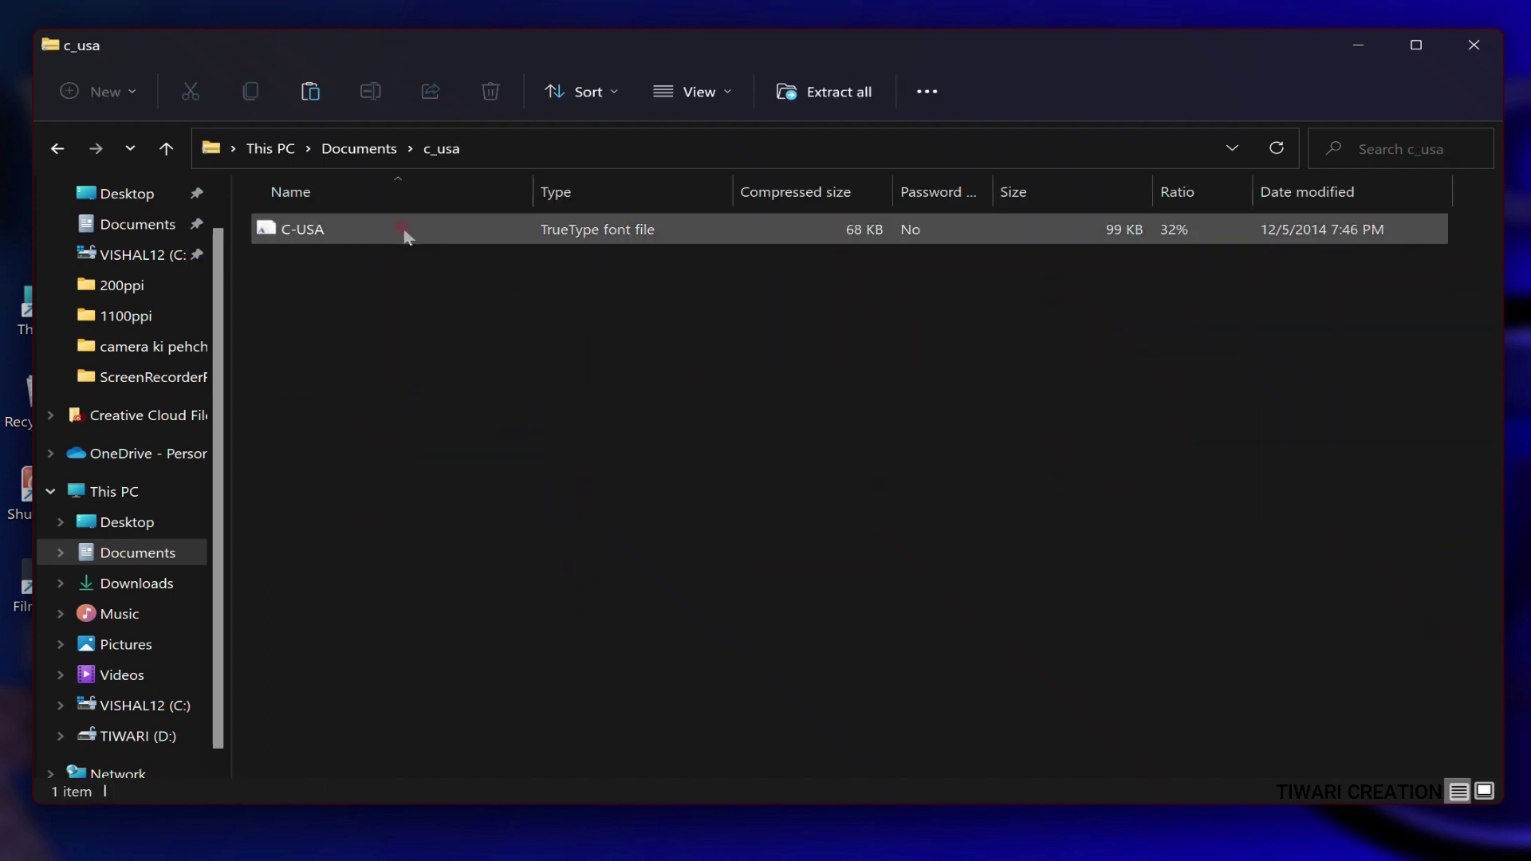
double_click(401, 230)
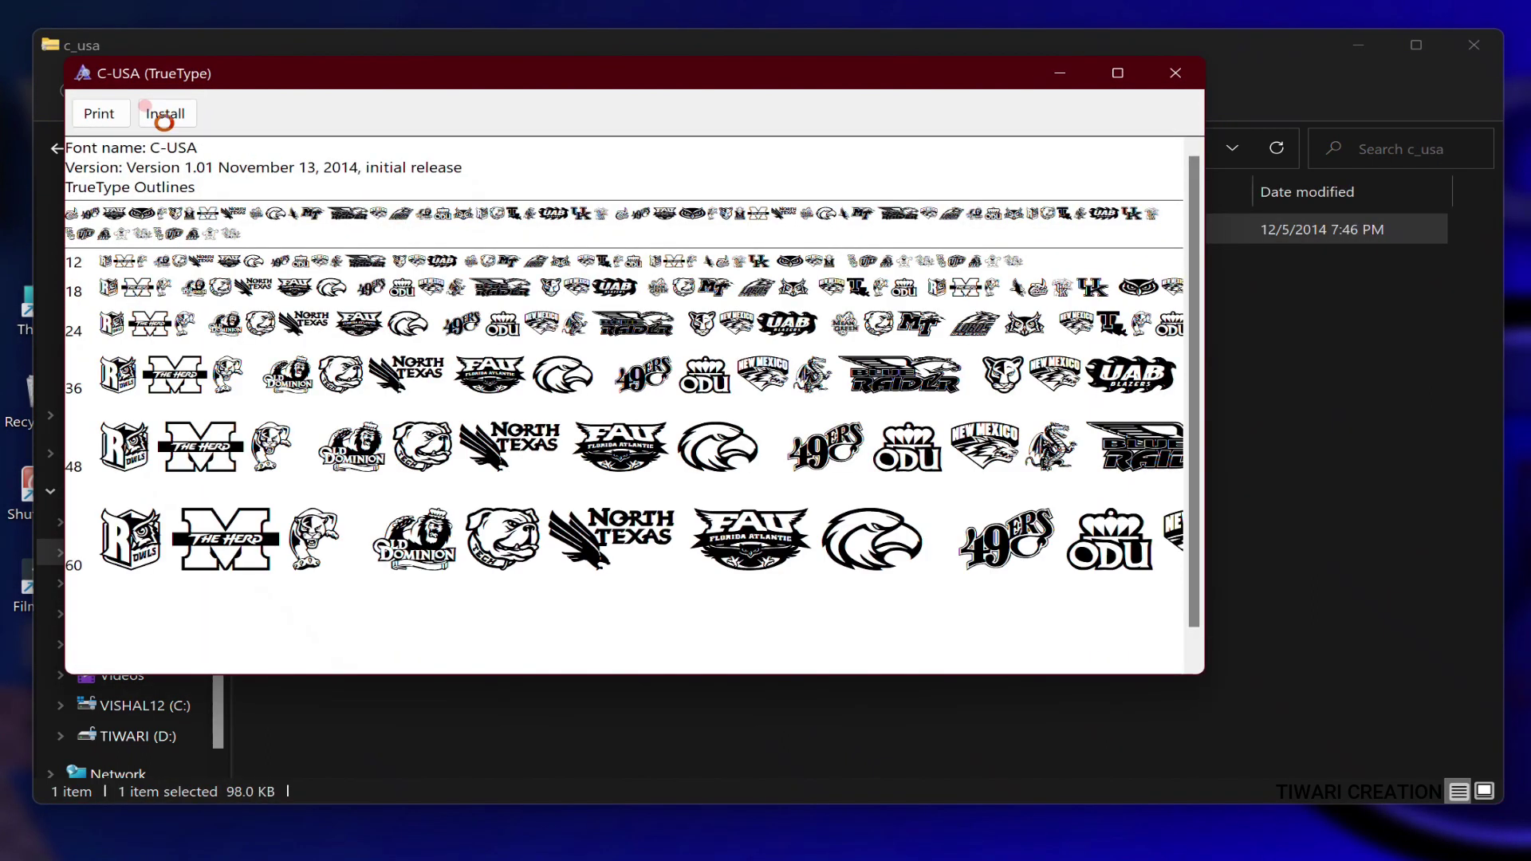
left_click(168, 118)
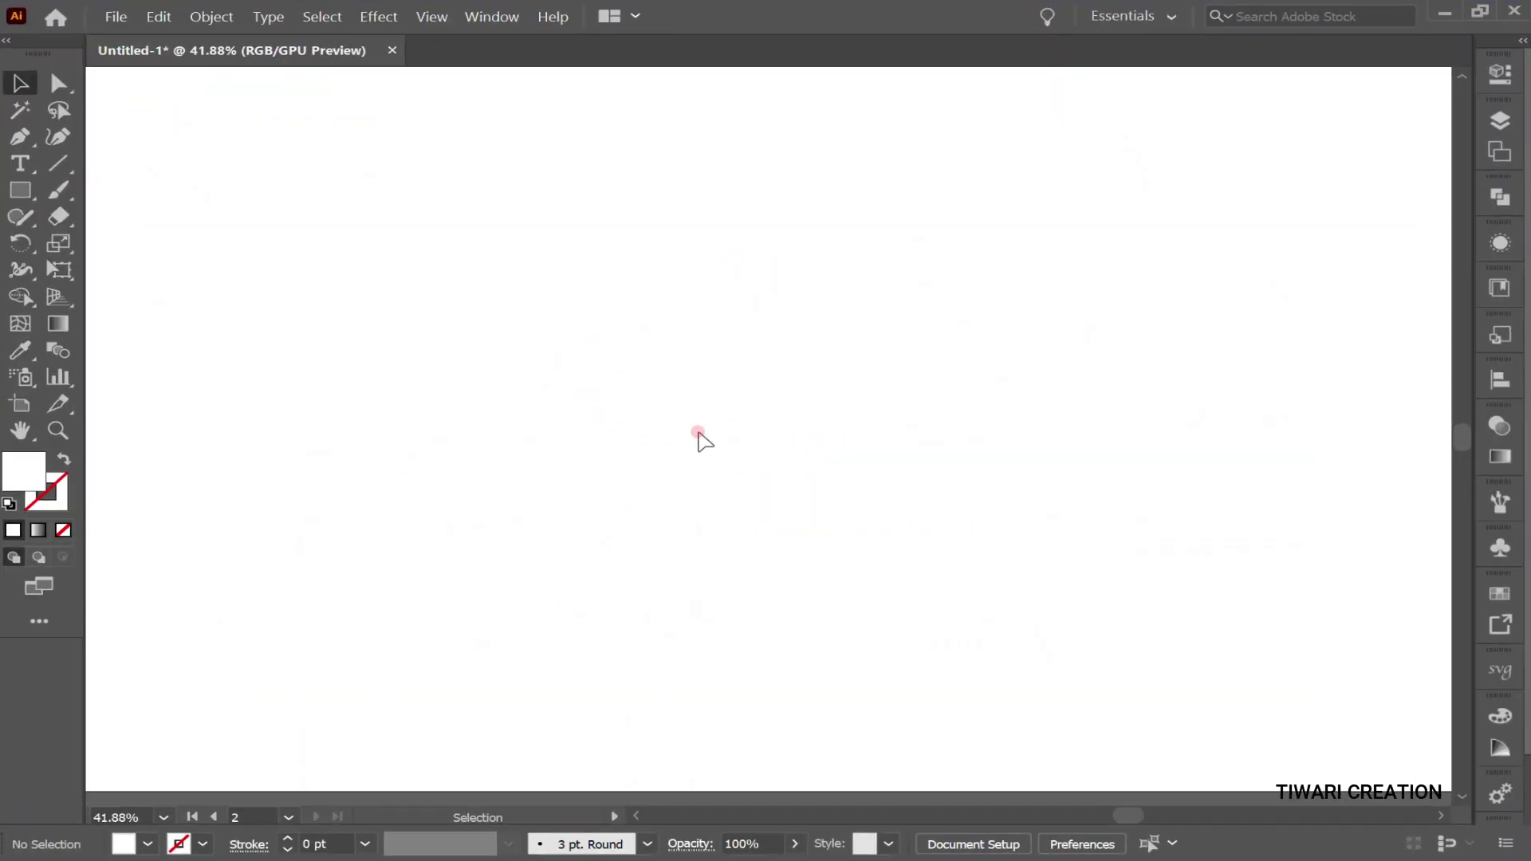
Add a text line reading 'ABCDEFGHIJKLMNOPQRSTUVWXYZ' on the canvas.
key("t")
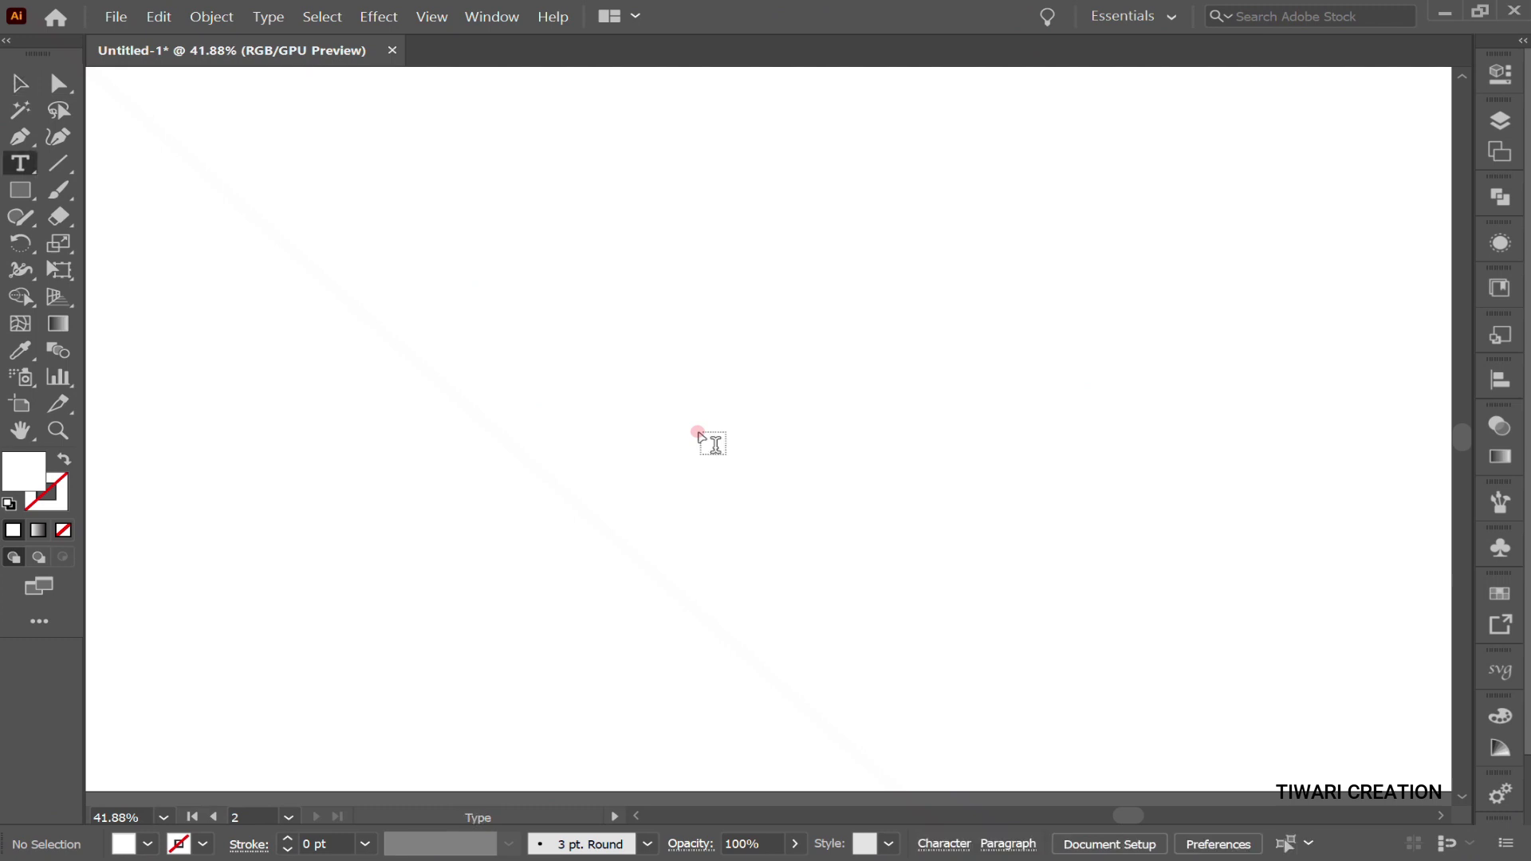
left_click(465, 417)
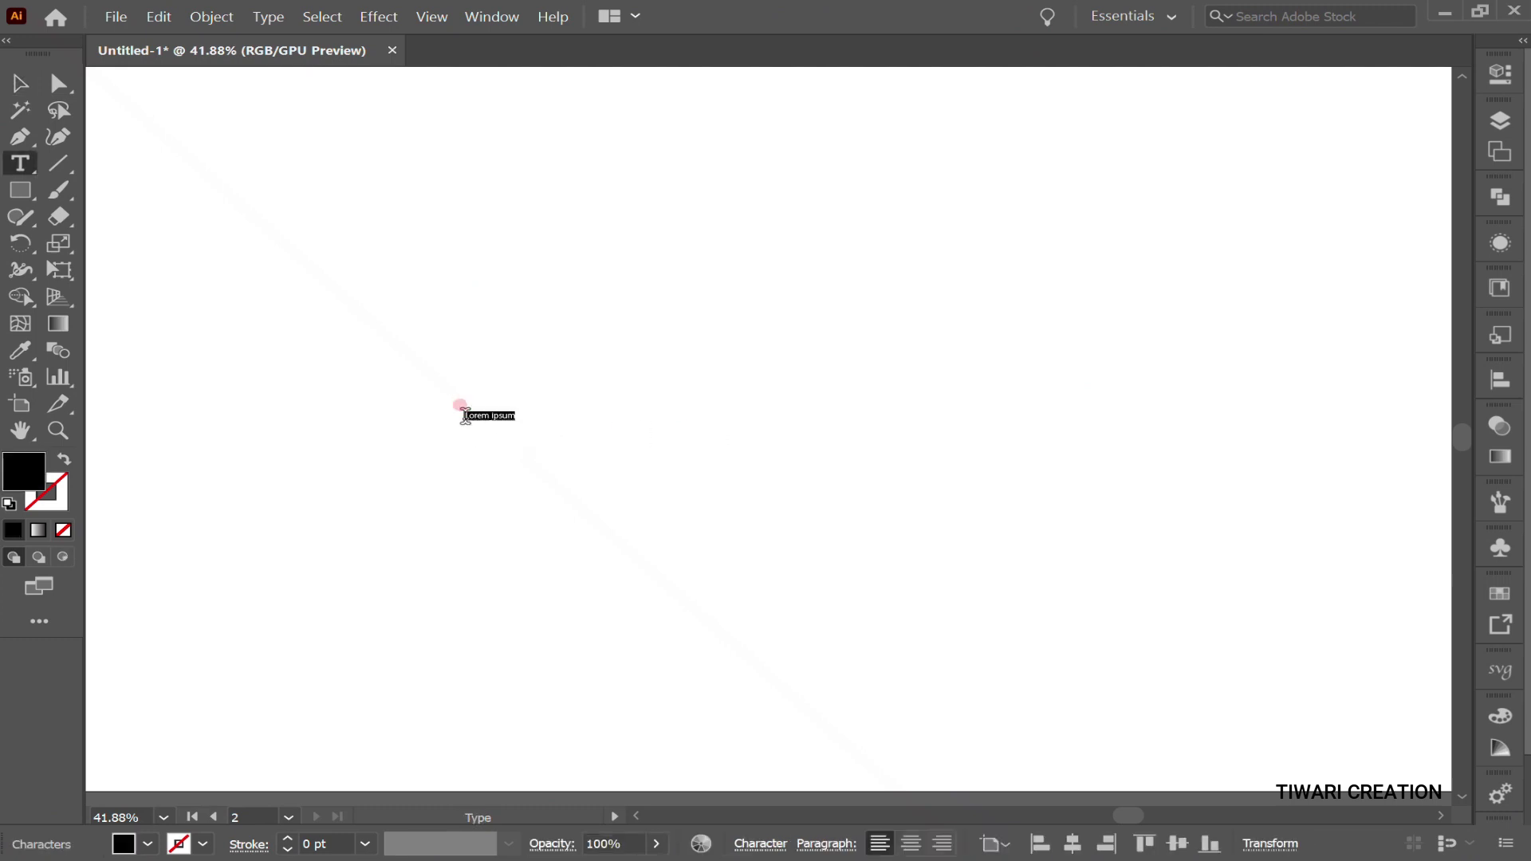
type("ABCDEFGHIJKLMNOPQRSTUVWXYZ")
left_click(664, 376, "ctrl")
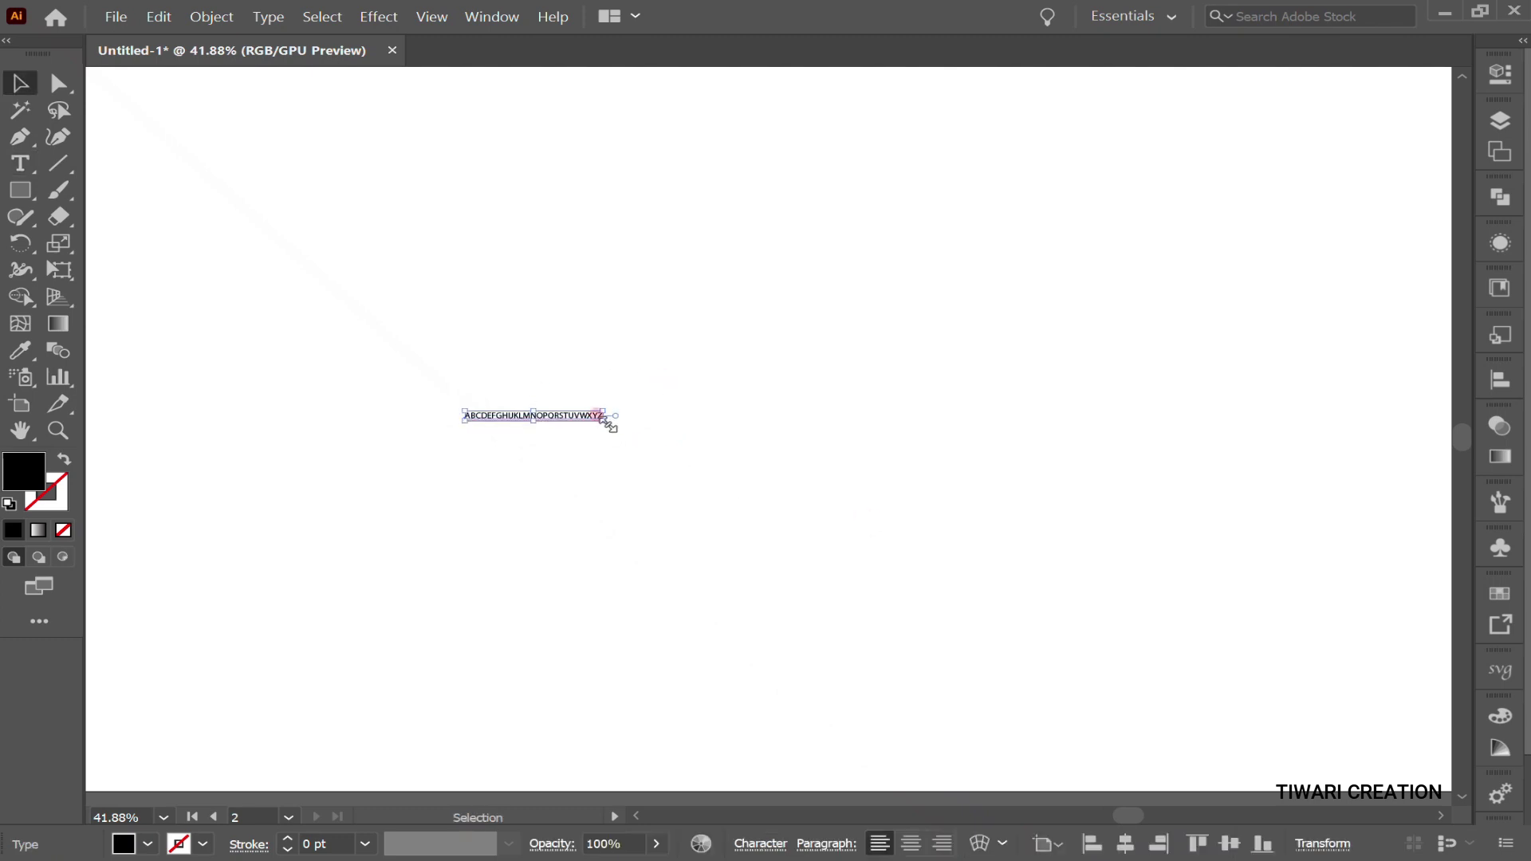
Enlarge the alphabet text to headline size, centre it, and set it in C-USA.
left_click_drag(608, 423, 1043, 581)
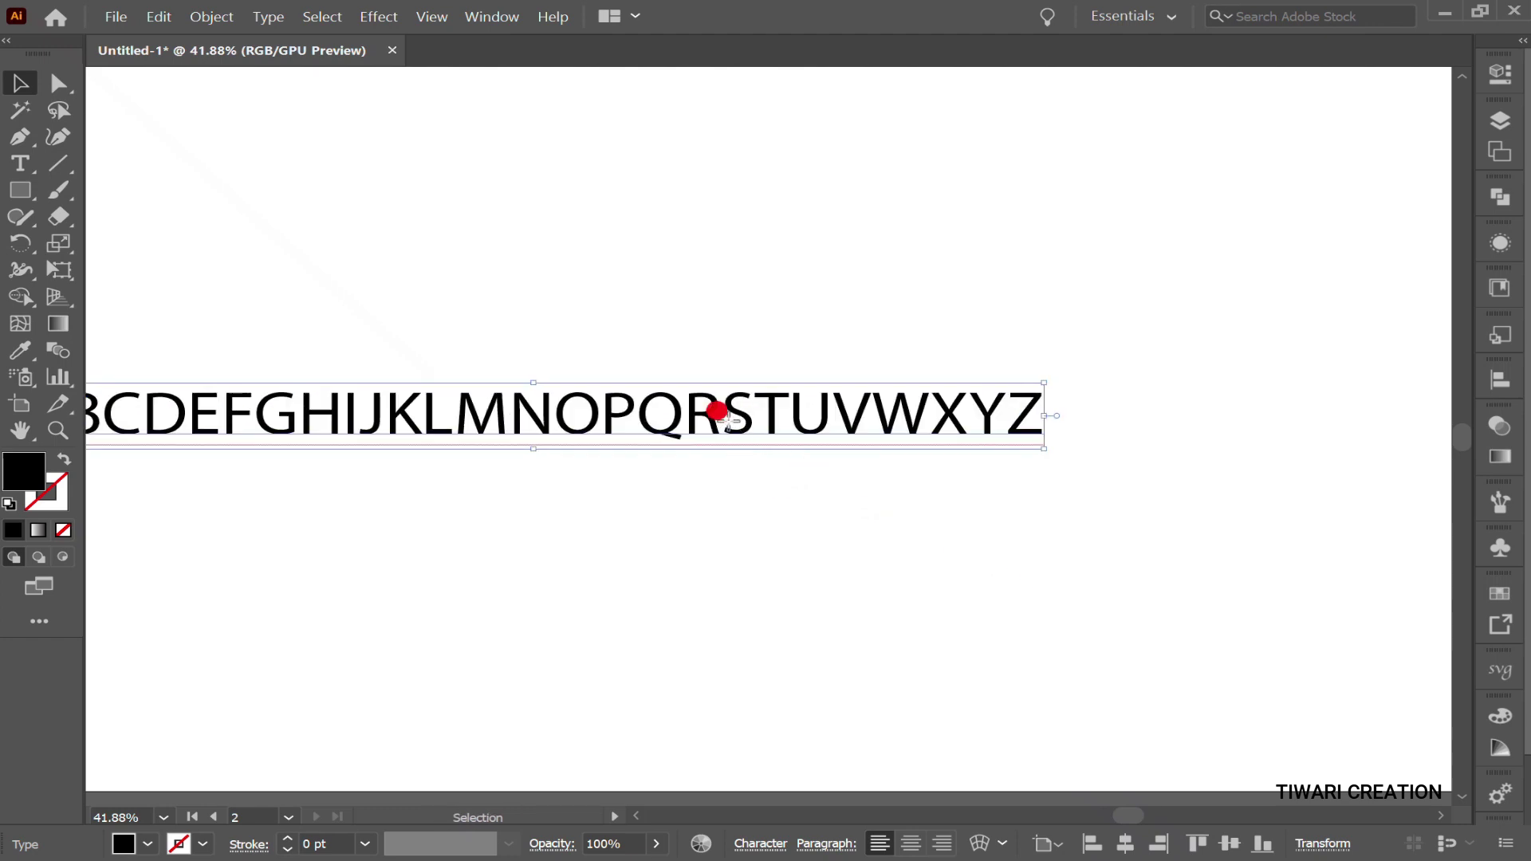
left_click_drag(717, 411, 927, 396)
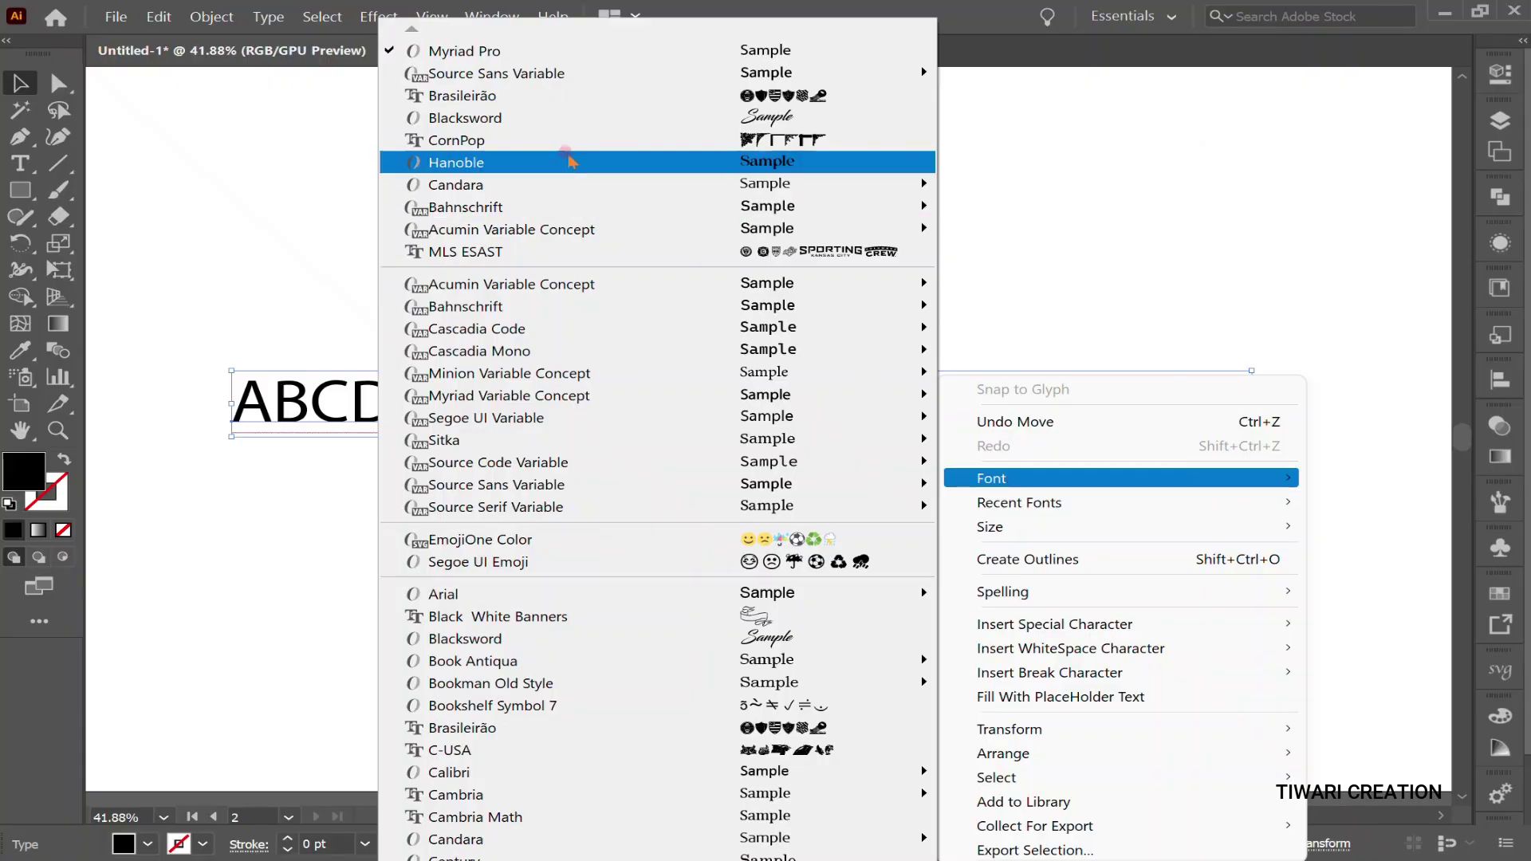
left_click(444, 754)
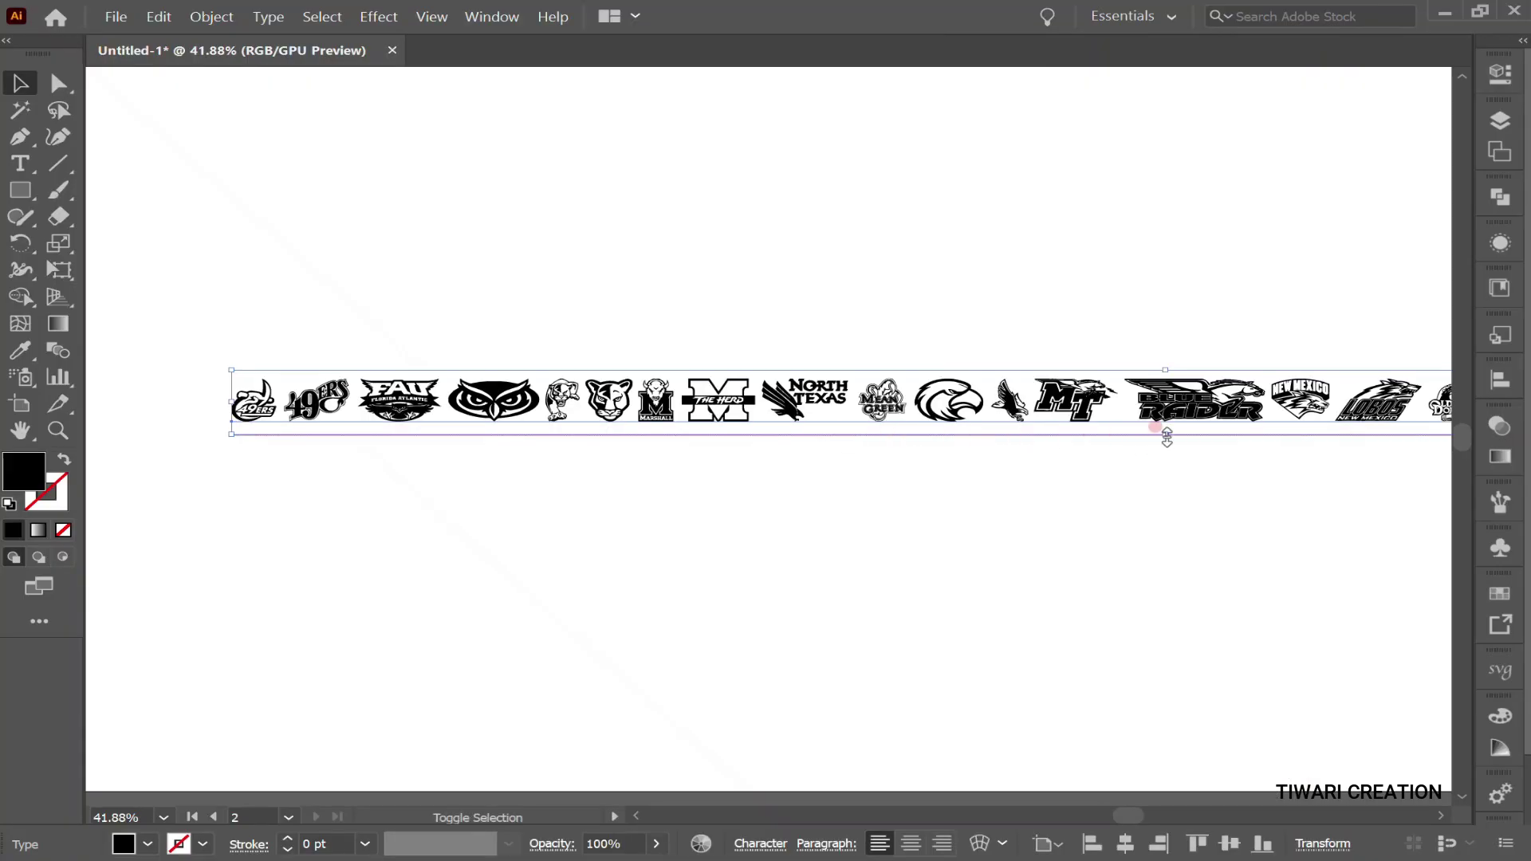
left_click_drag(1167, 437, 1178, 496)
scroll(796, 589, "up", 10)
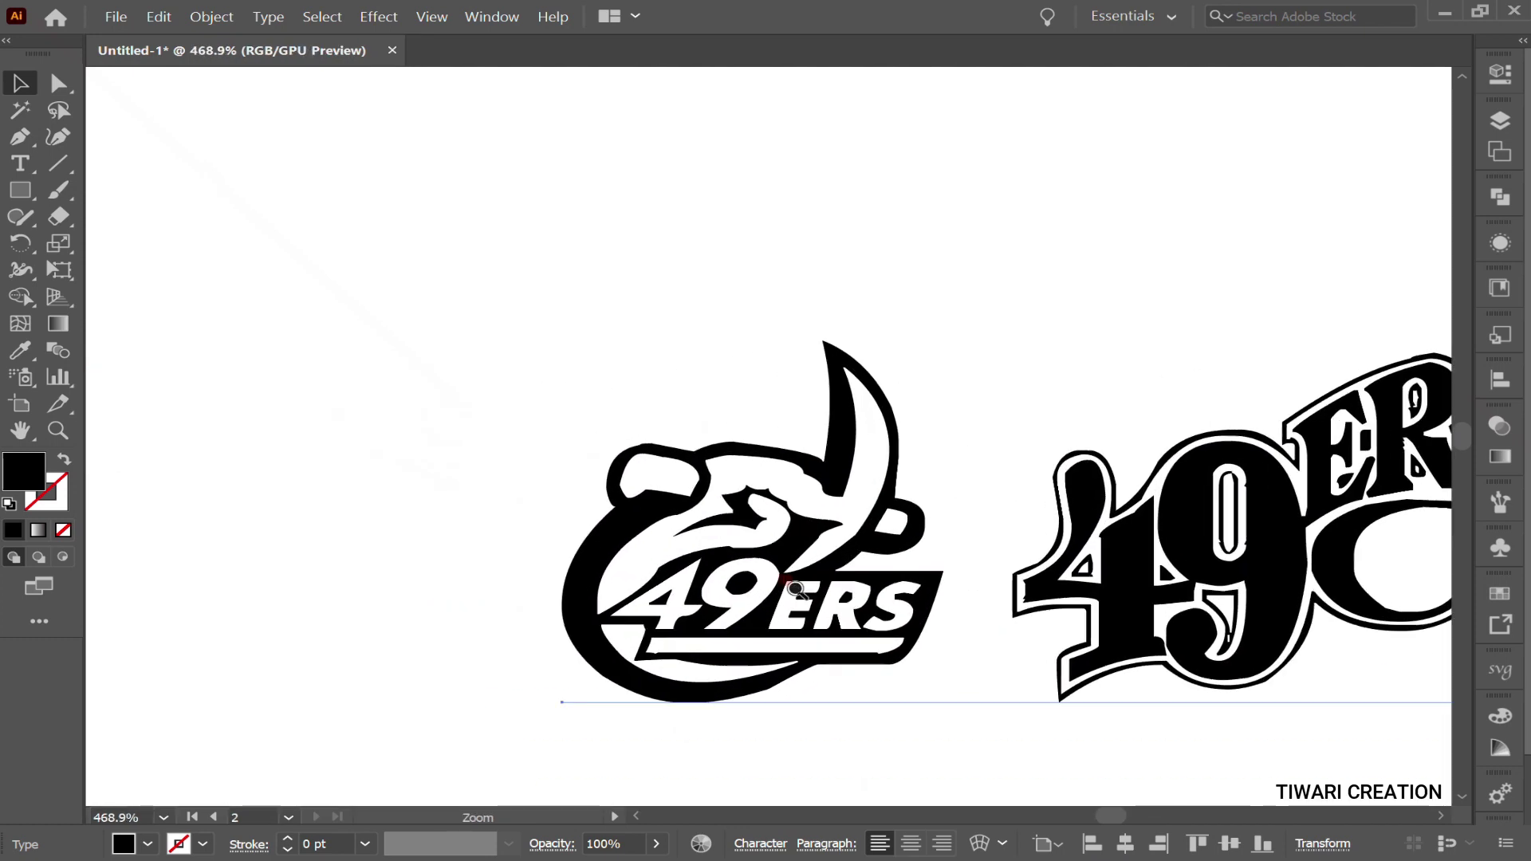
scroll(796, 588, "down", 1)
scroll(796, 597, "right", 10)
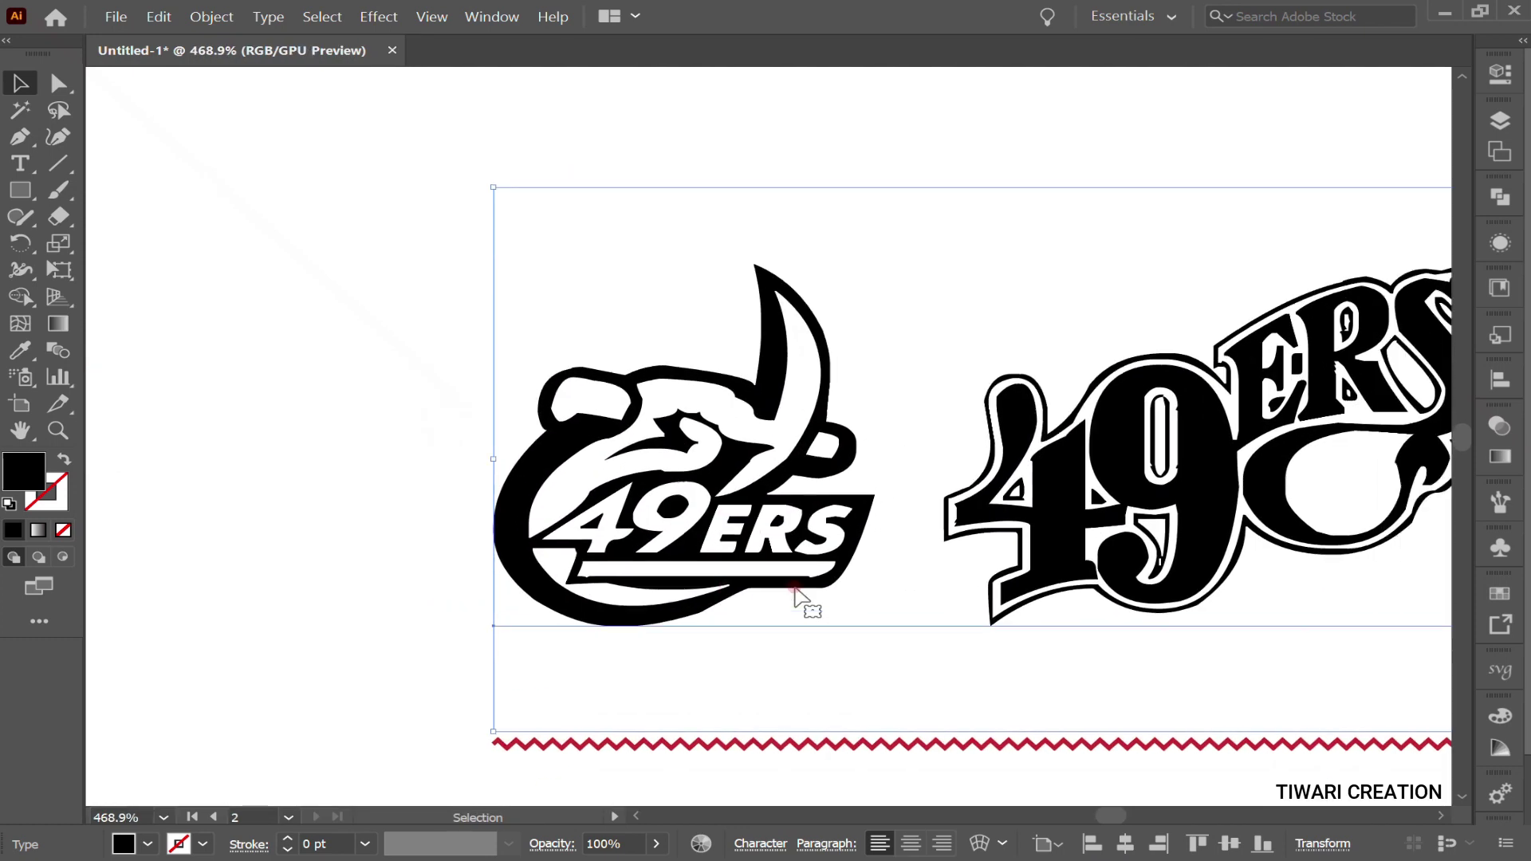
scroll(797, 598, "left", 7)
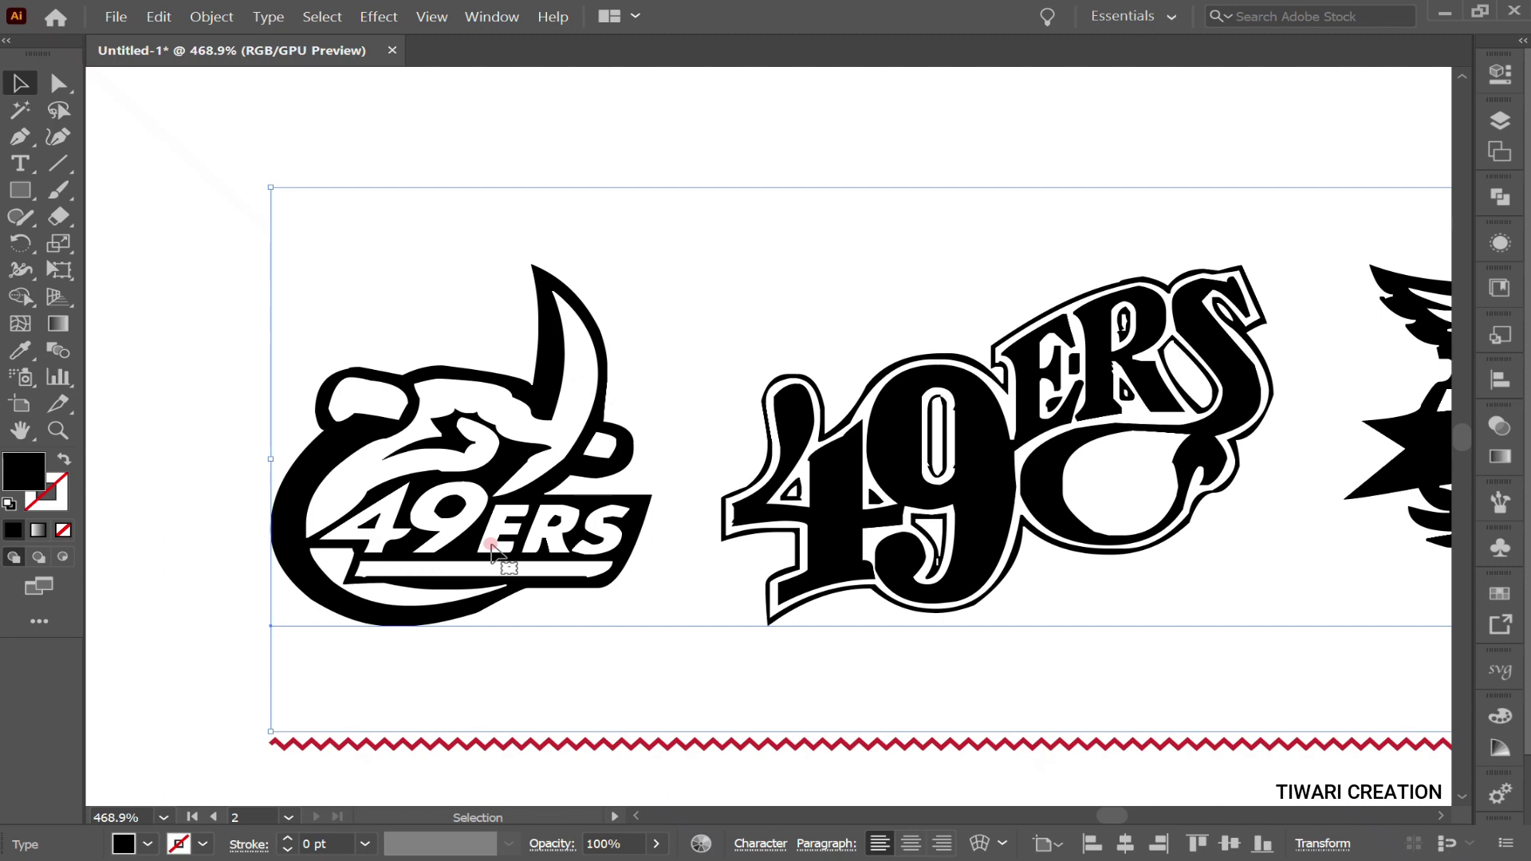
scroll(492, 550, "right", 3)
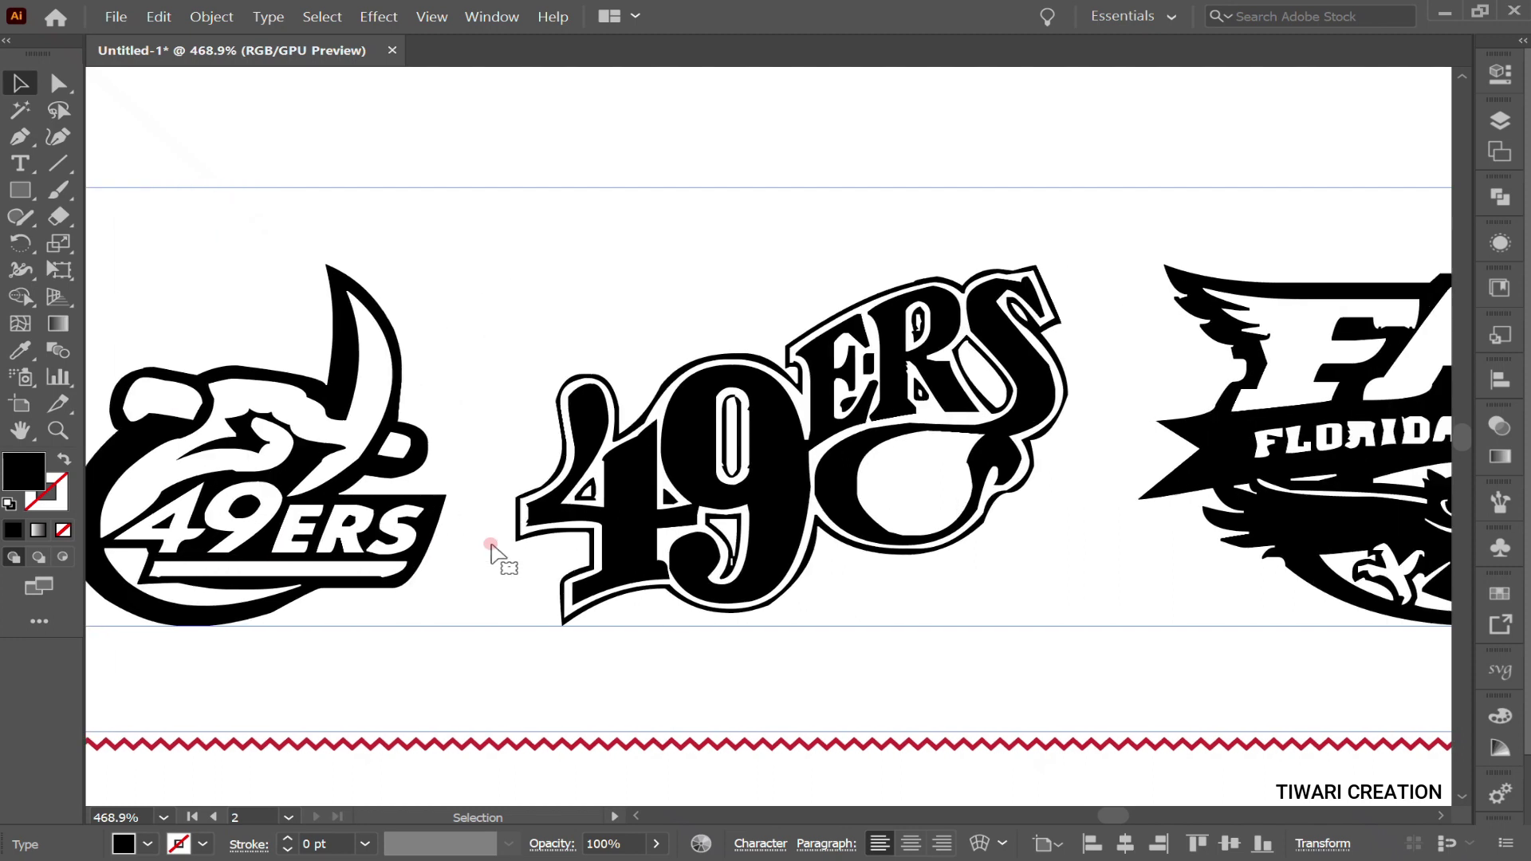
scroll(492, 550, "right", 5)
scroll(492, 550, "right", 5)
scroll(492, 550, "right", 3)
scroll(492, 550, "right", 3)
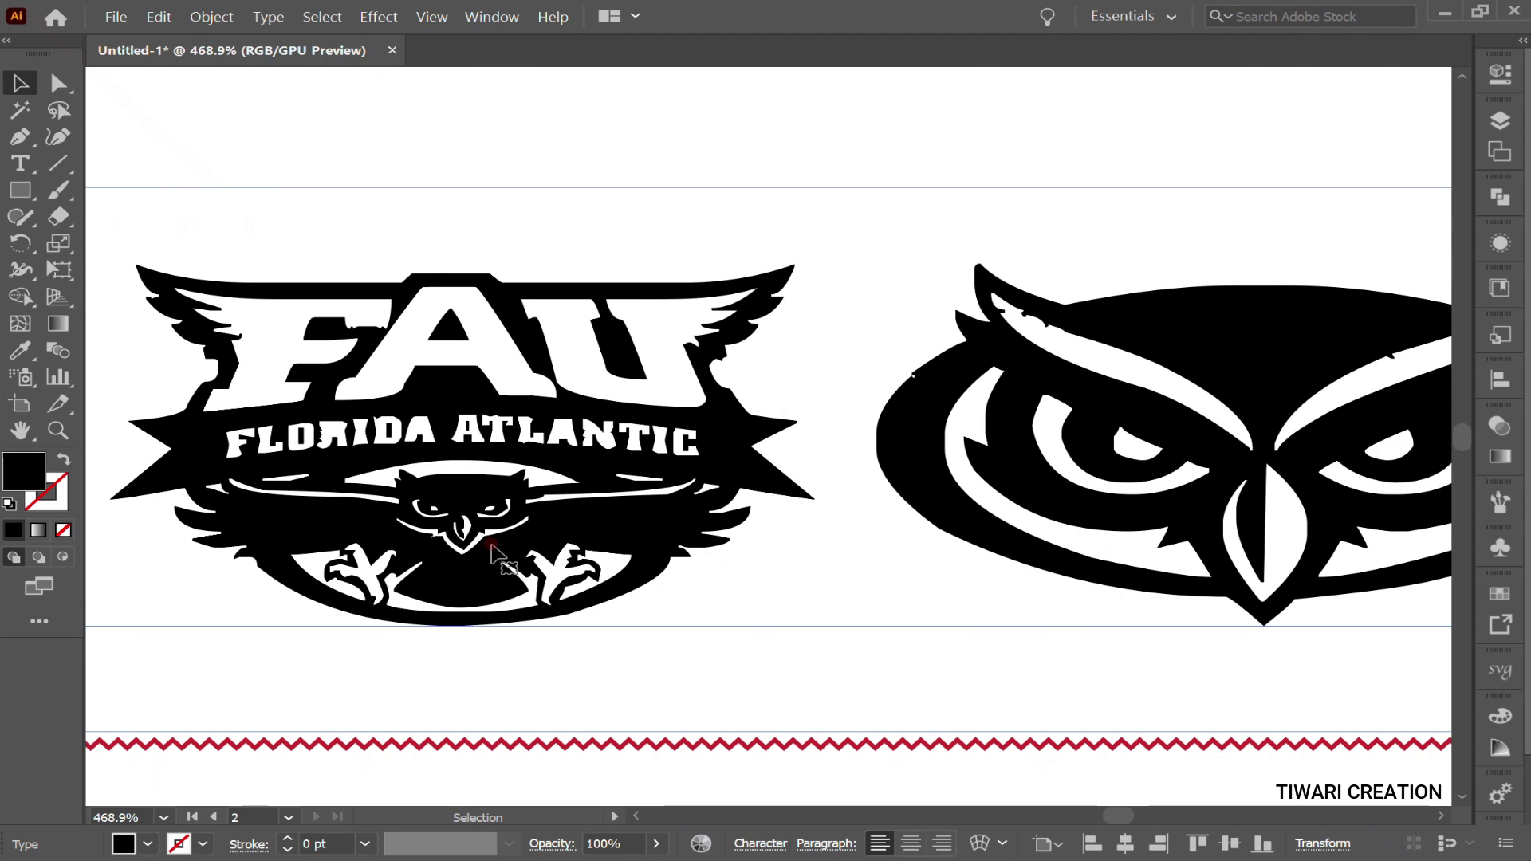
scroll(492, 550, "right", 5)
scroll(492, 550, "right", 2)
scroll(492, 551, "right", 1)
scroll(492, 550, "right", 1)
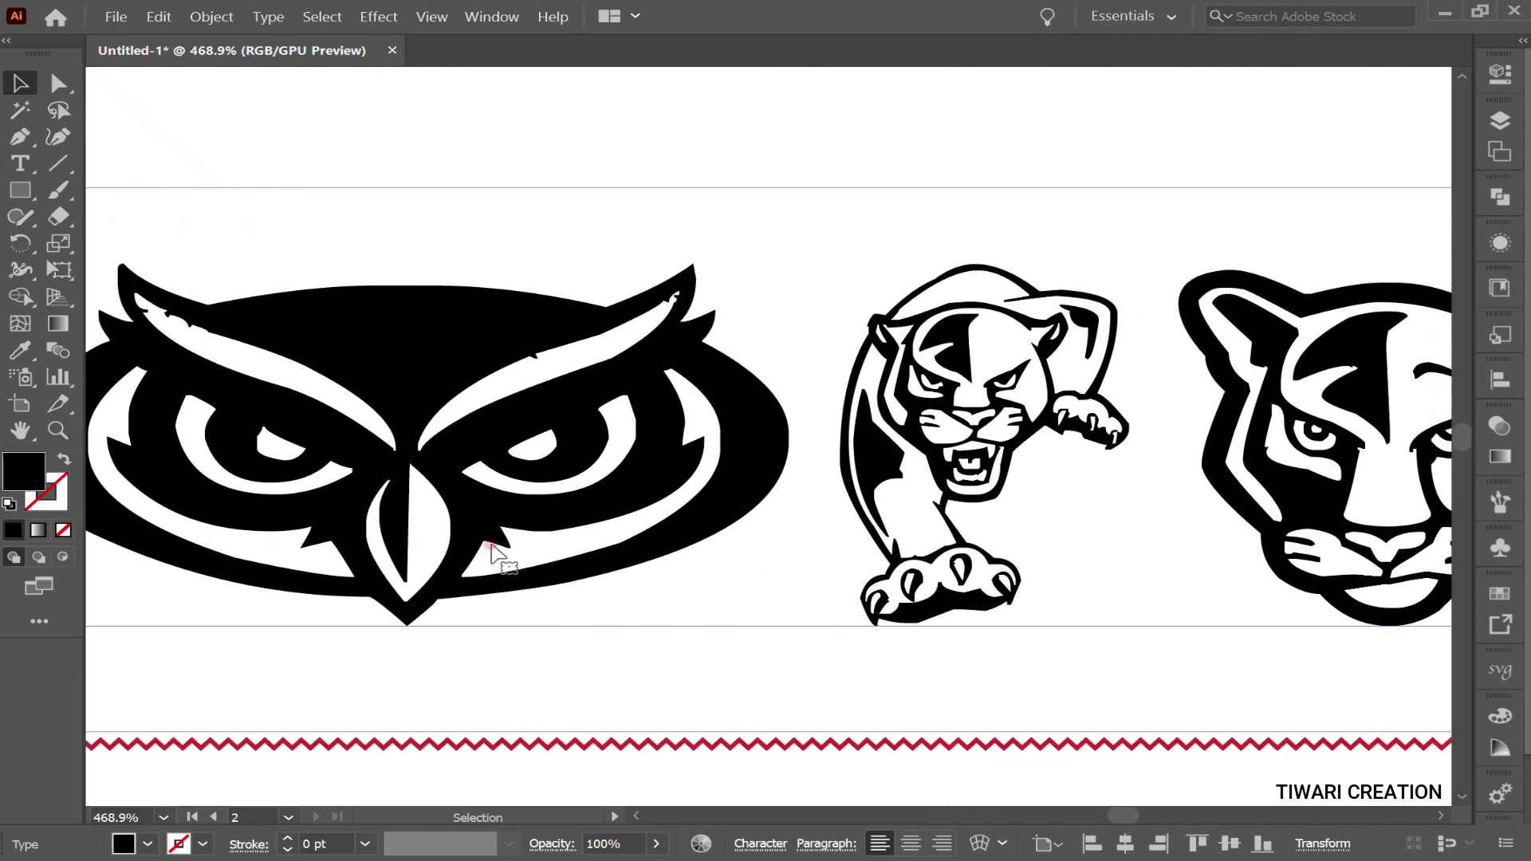
scroll(492, 550, "right", 3)
scroll(492, 551, "right", 3)
scroll(492, 550, "right", 3)
scroll(492, 551, "right", 3)
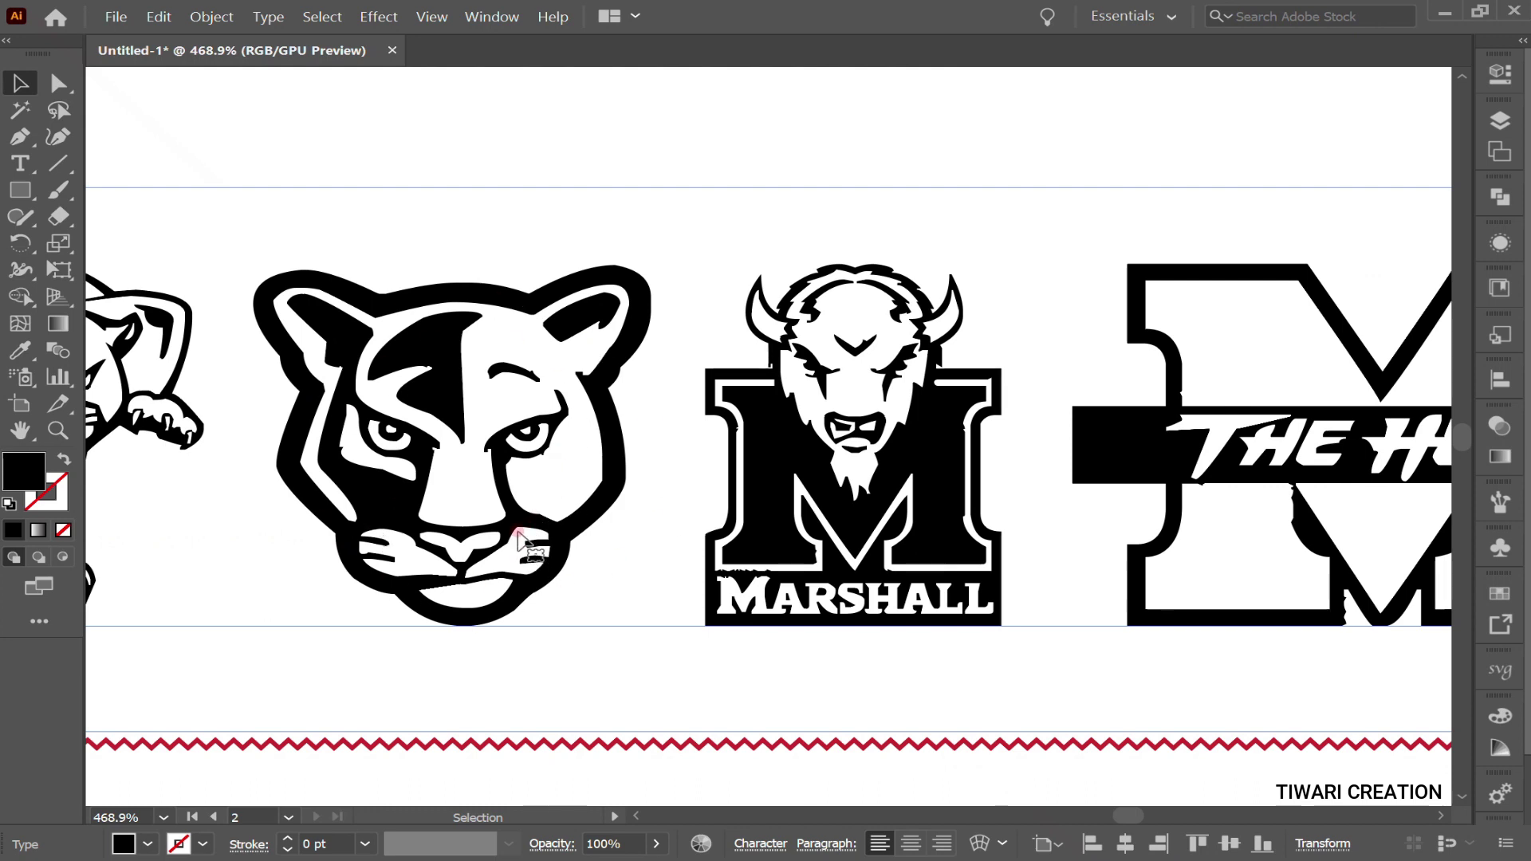
scroll(516, 543, "right", 1)
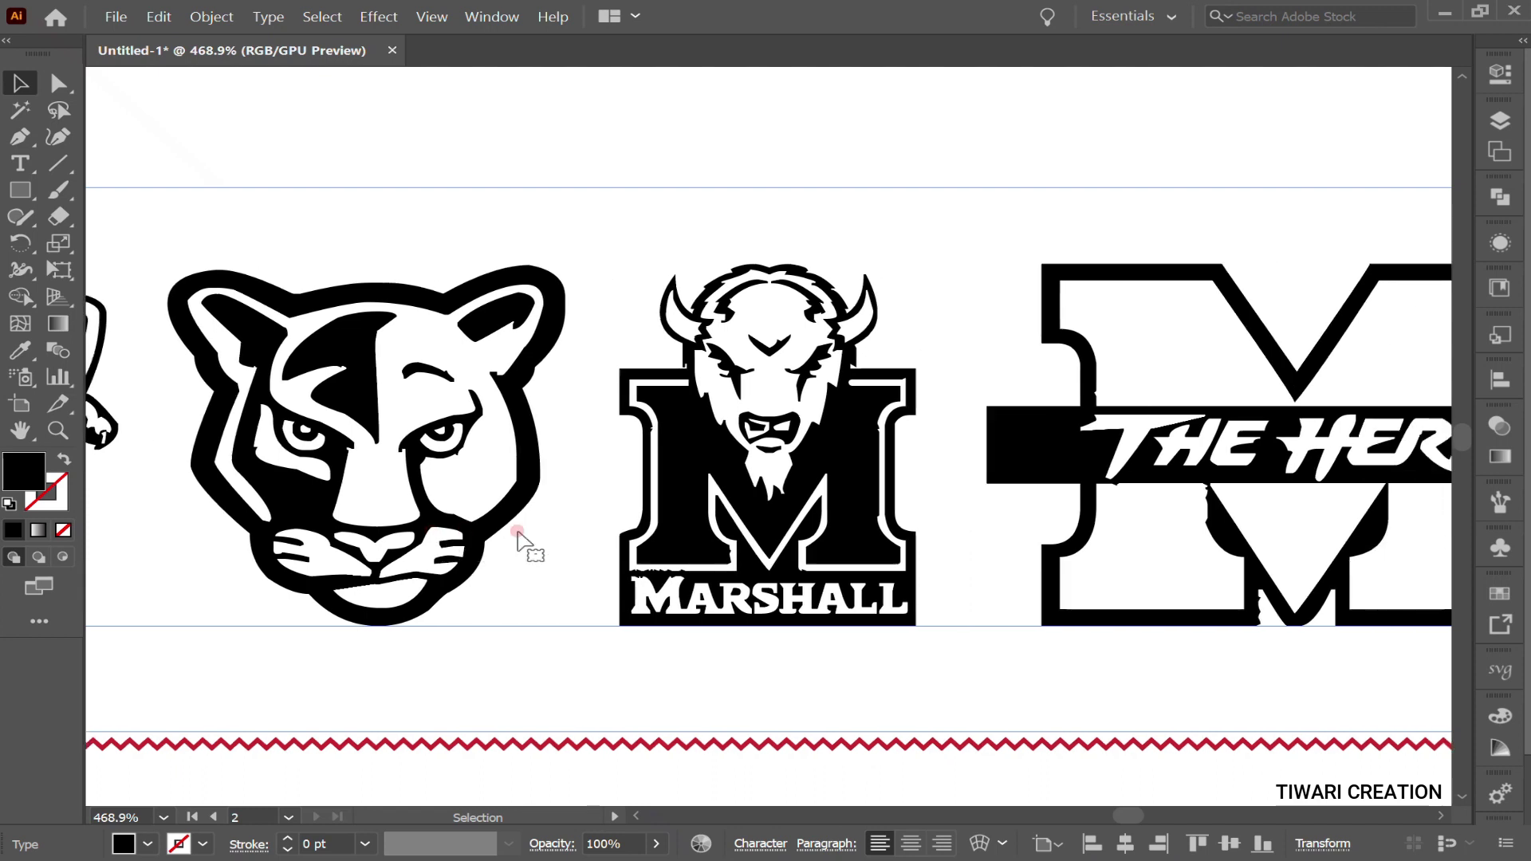
scroll(517, 542, "right", 4)
scroll(517, 542, "right", 3)
scroll(517, 543, "right", 4)
scroll(517, 543, "right", 5)
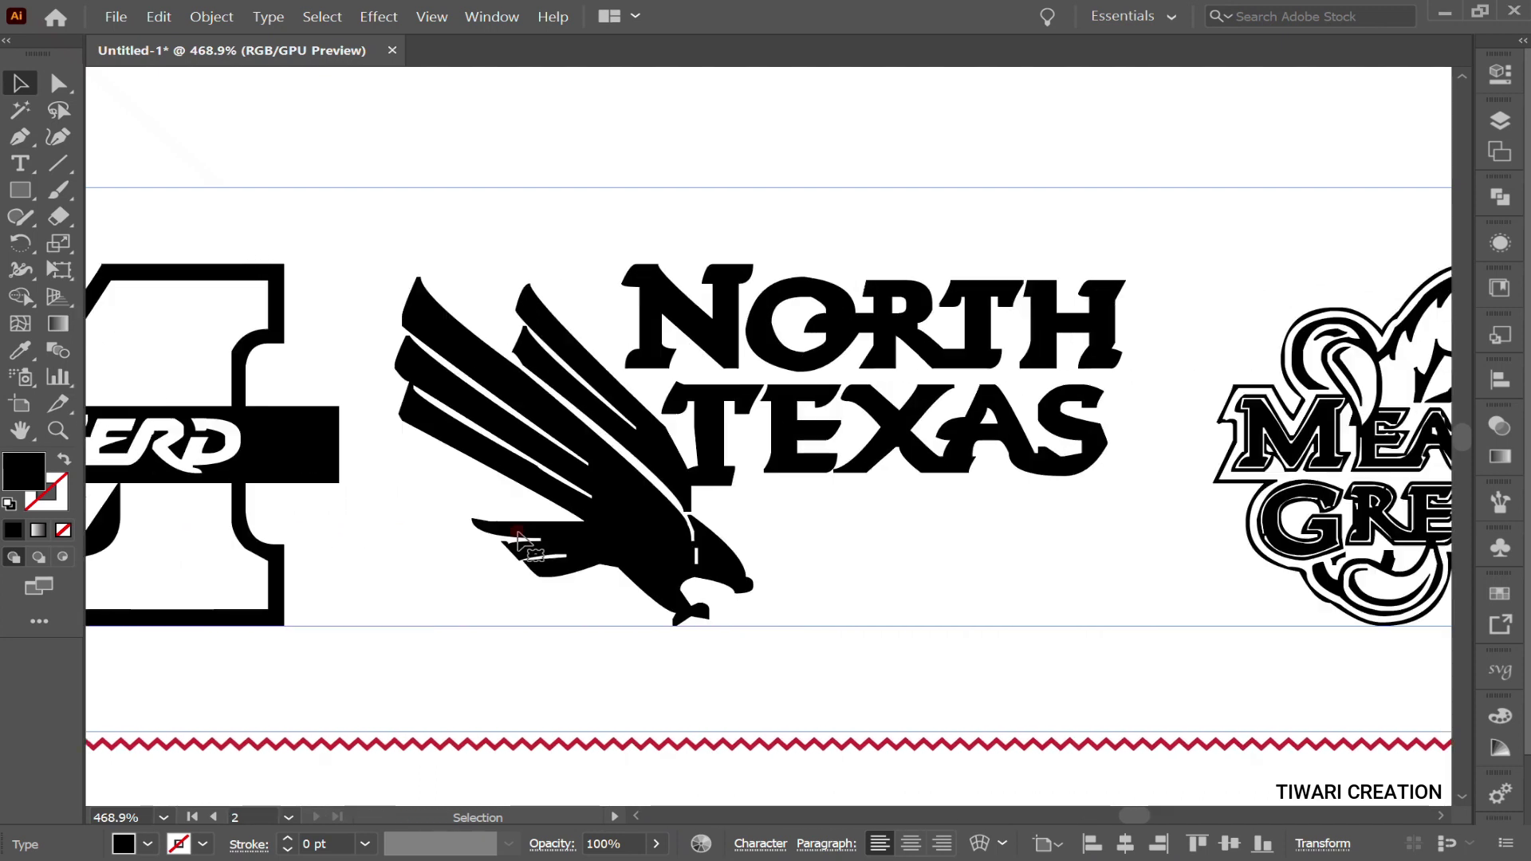
scroll(517, 542, "right", 3)
scroll(517, 542, "right", 5)
scroll(517, 542, "right", 2)
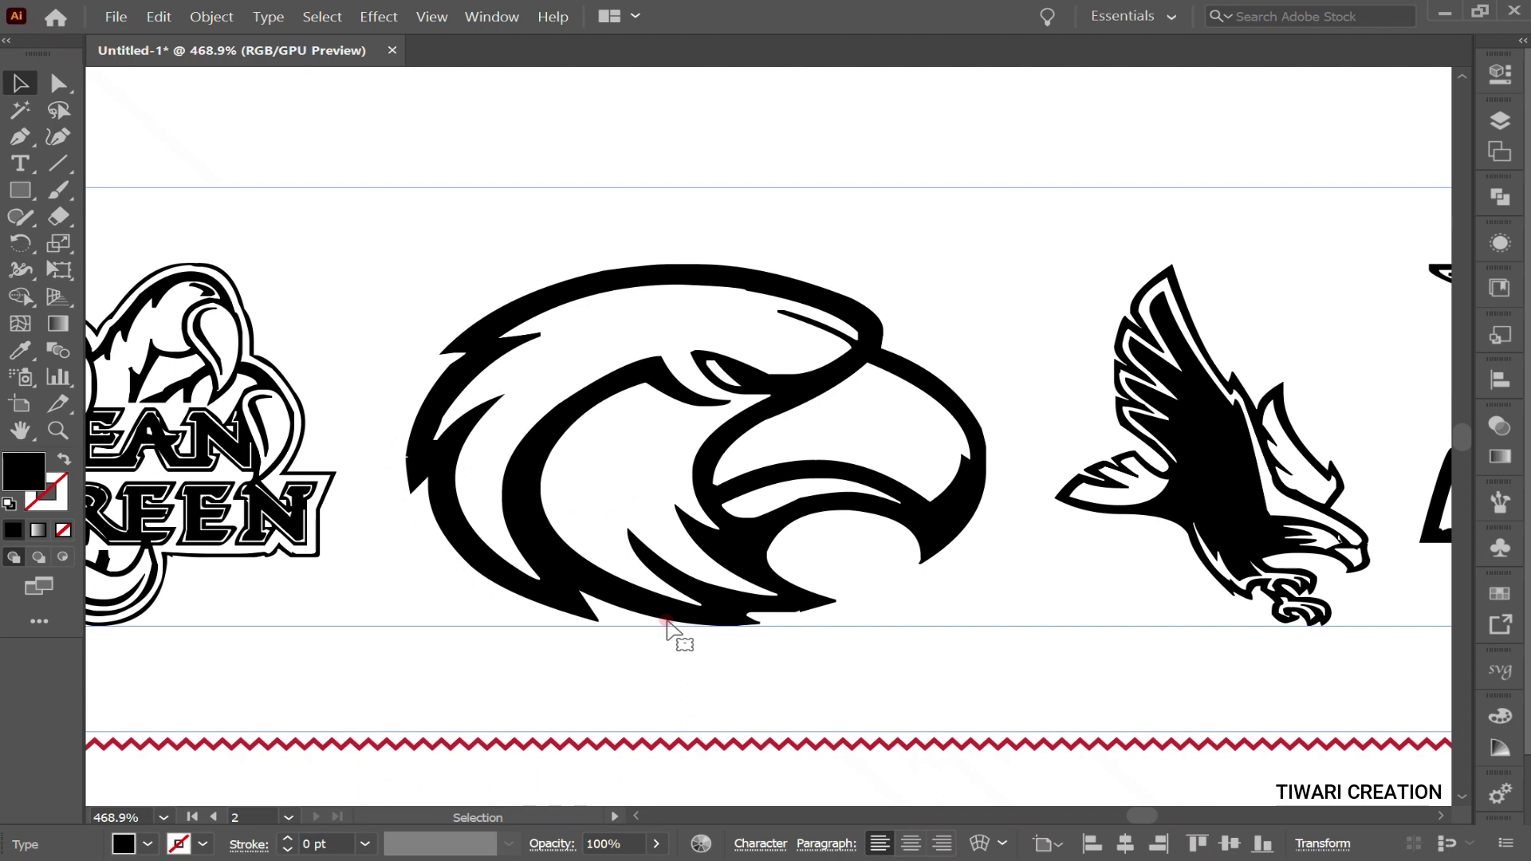
scroll(668, 630, "right", 5)
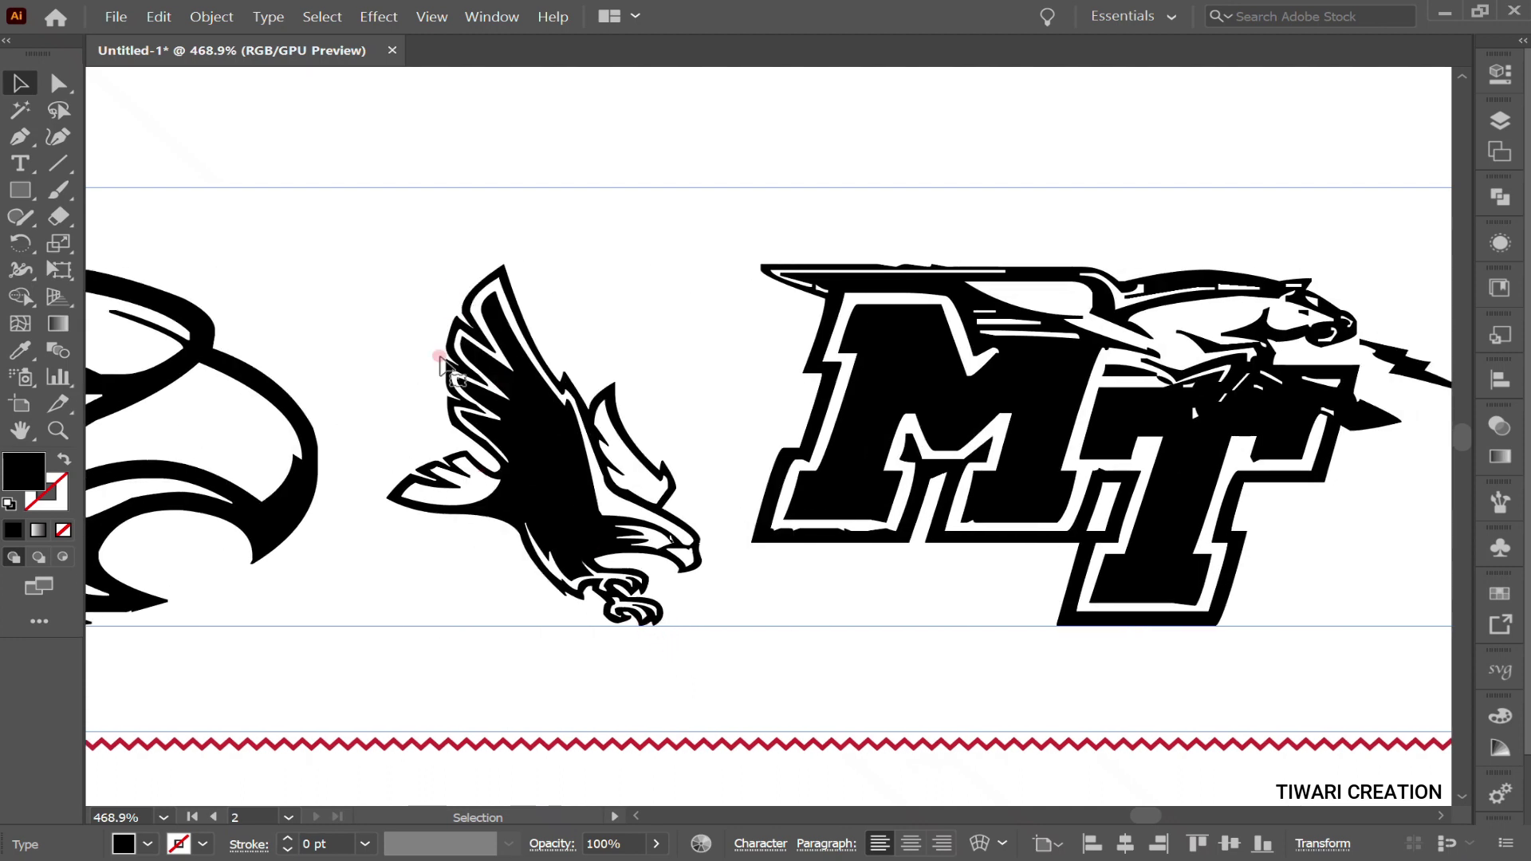
scroll(612, 578, "right", 3)
scroll(613, 578, "right", 5)
scroll(612, 578, "right", 3)
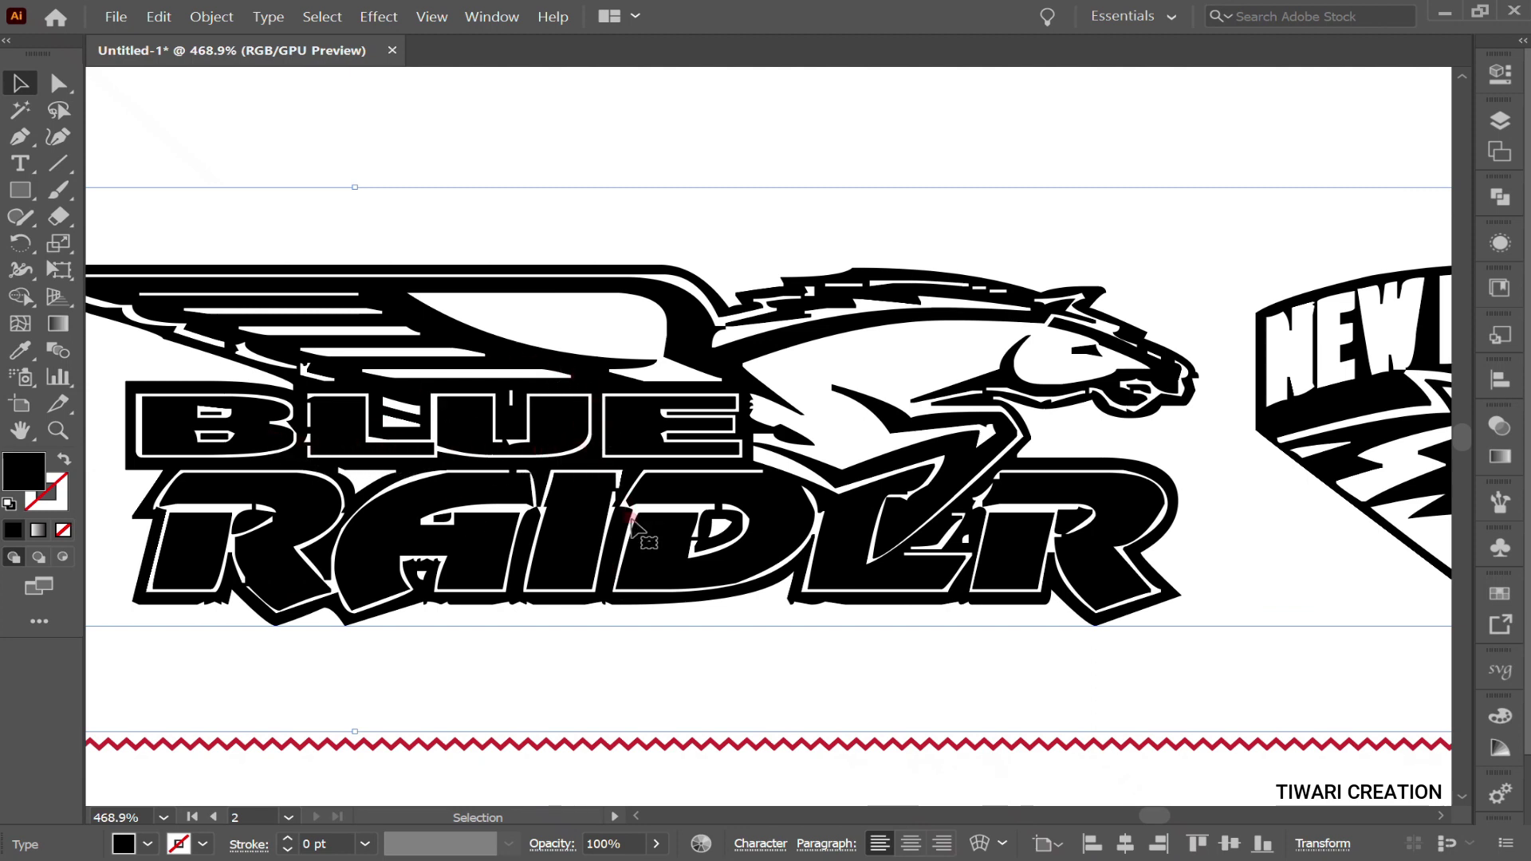
scroll(648, 529, "right", 4)
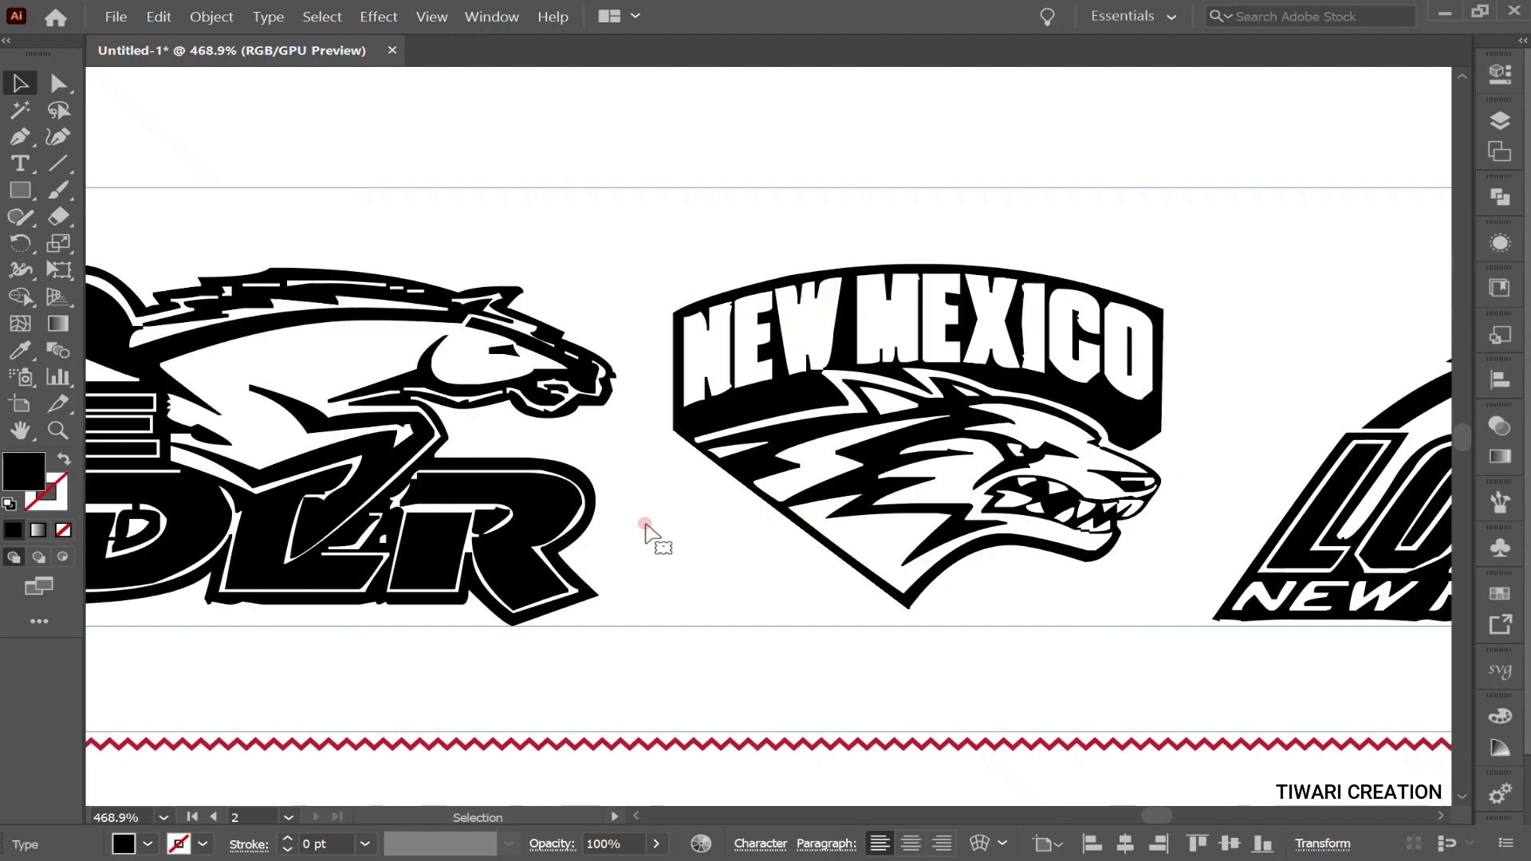
scroll(645, 534, "right", 2)
scroll(745, 518, "right", 5)
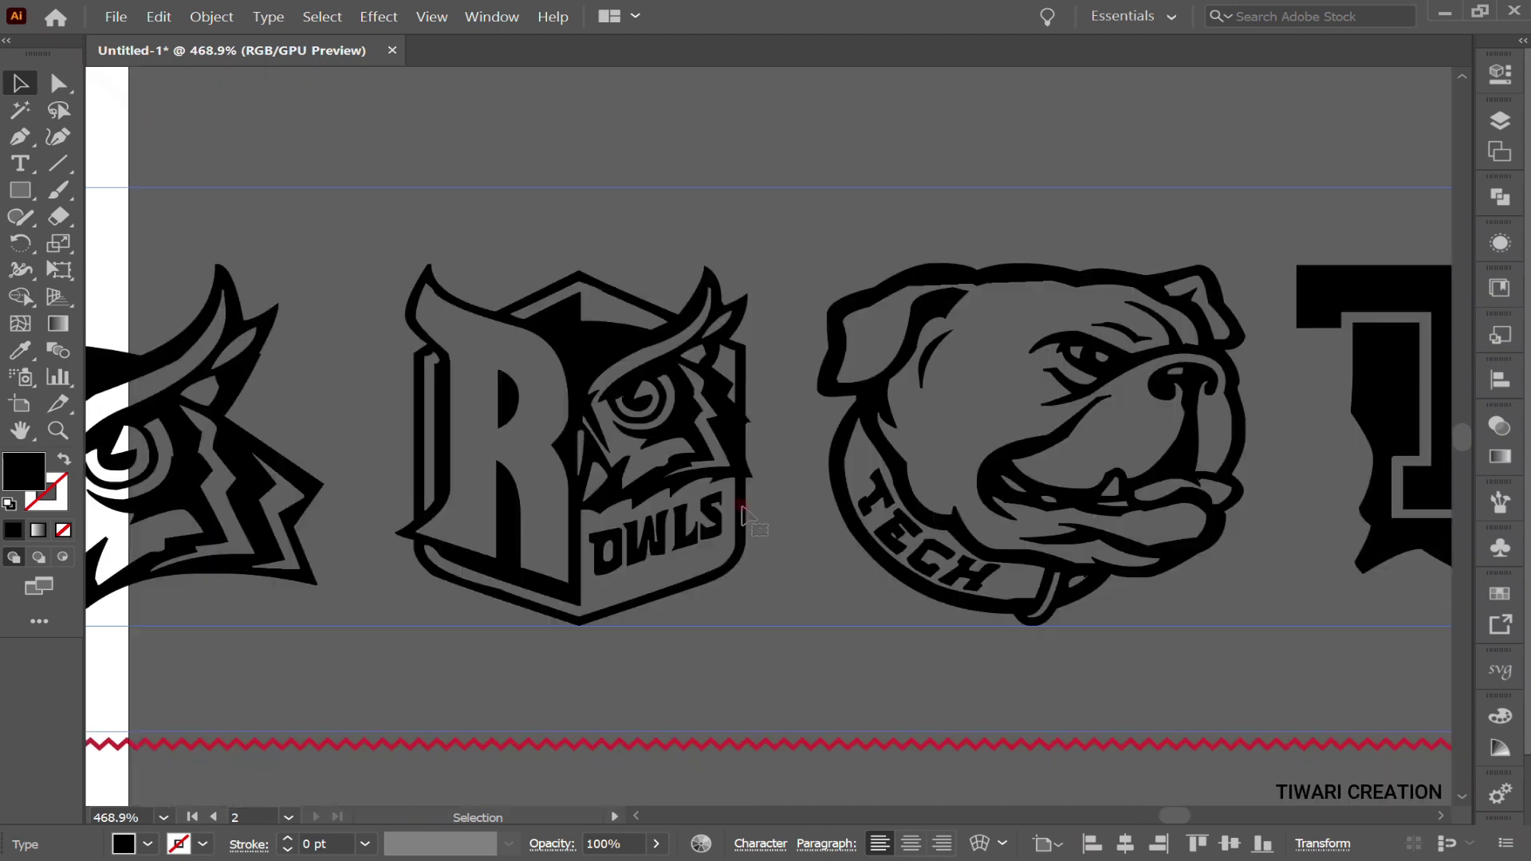
scroll(741, 506, "right", 3)
scroll(741, 507, "right", 1)
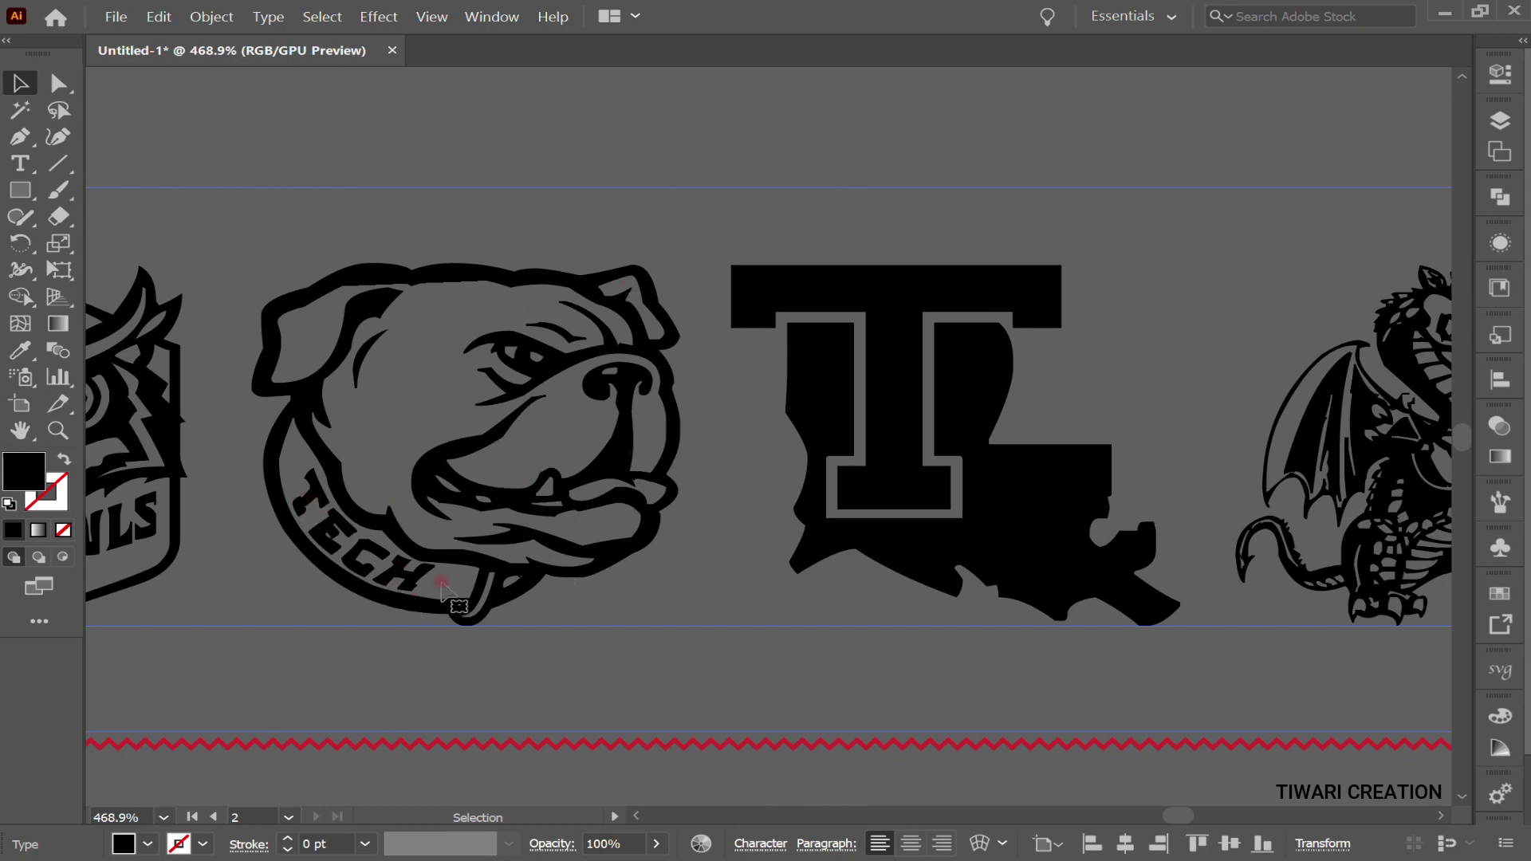
scroll(584, 520, "right", 2)
scroll(584, 520, "right", 1)
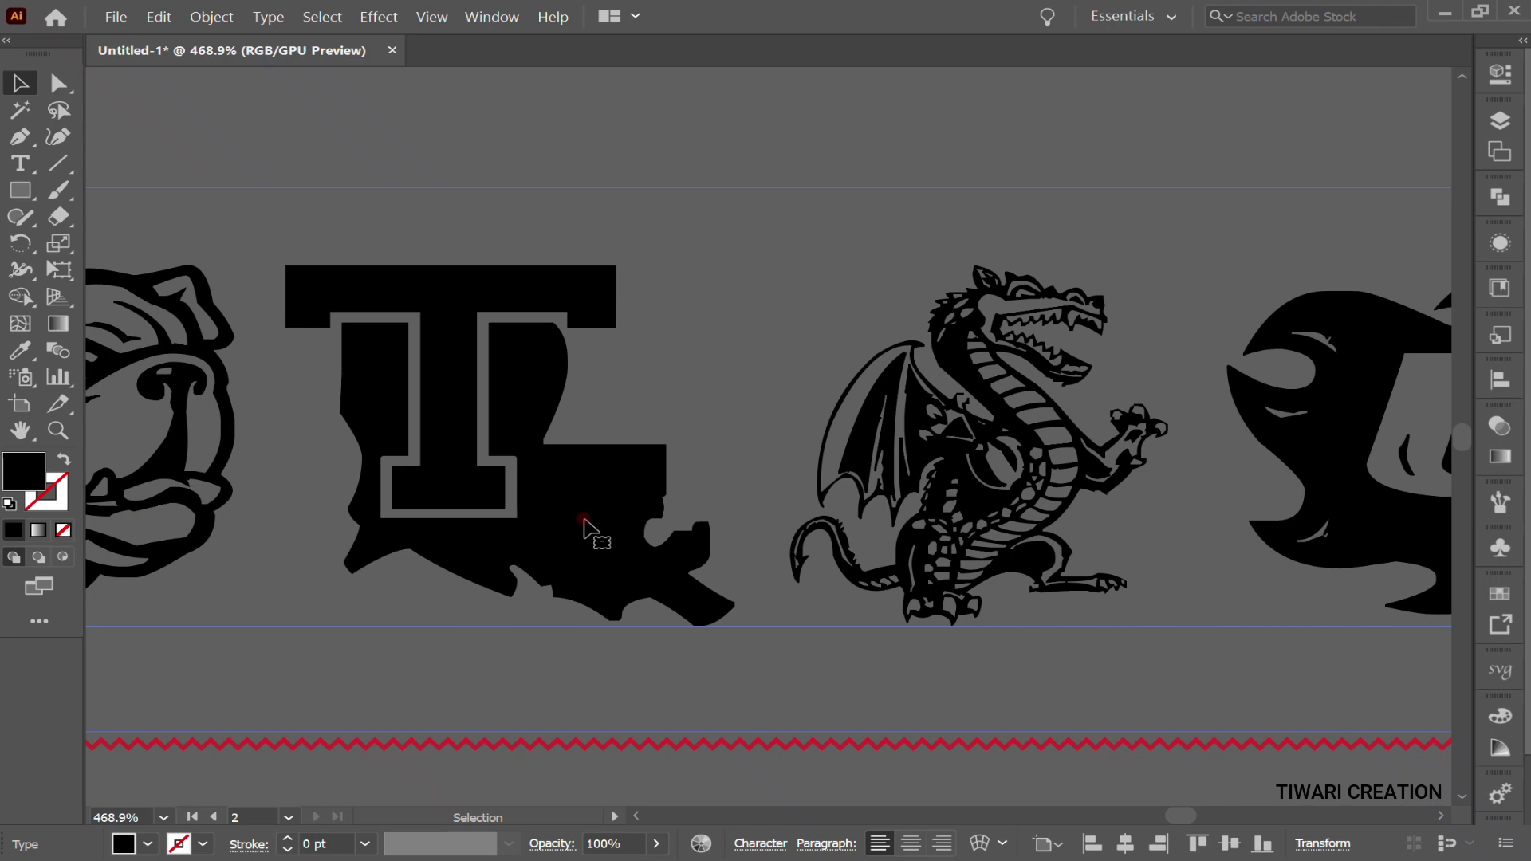
scroll(585, 519, "right", 1)
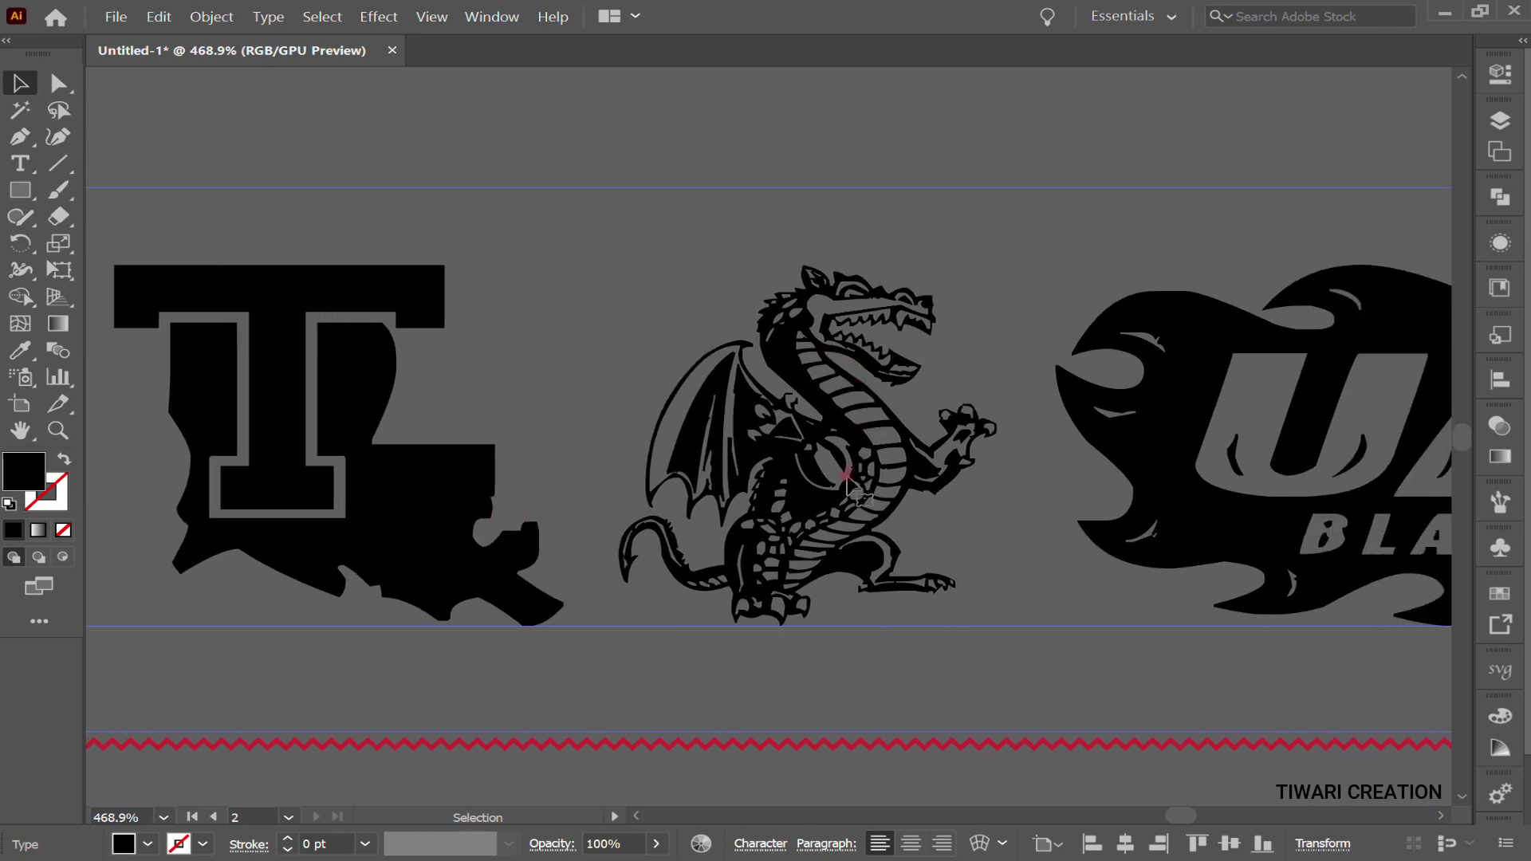
scroll(847, 479, "right", 1)
scroll(847, 479, "right", 3)
scroll(846, 482, "right", 2)
scroll(841, 487, "right", 2)
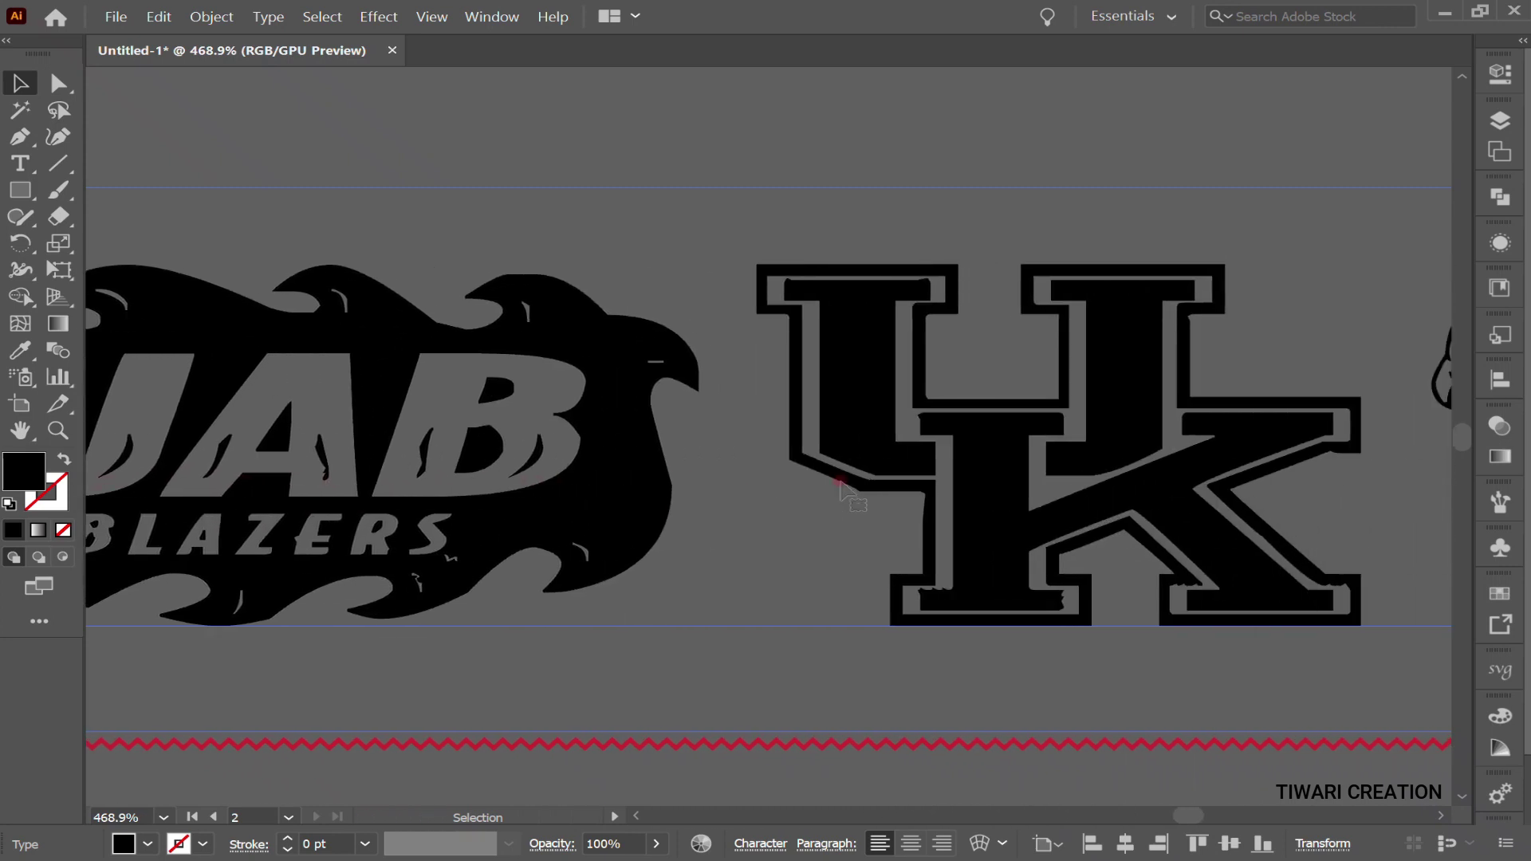
scroll(841, 487, "right", 3)
scroll(842, 487, "right", 3)
scroll(841, 487, "right", 3)
scroll(842, 487, "right", 2)
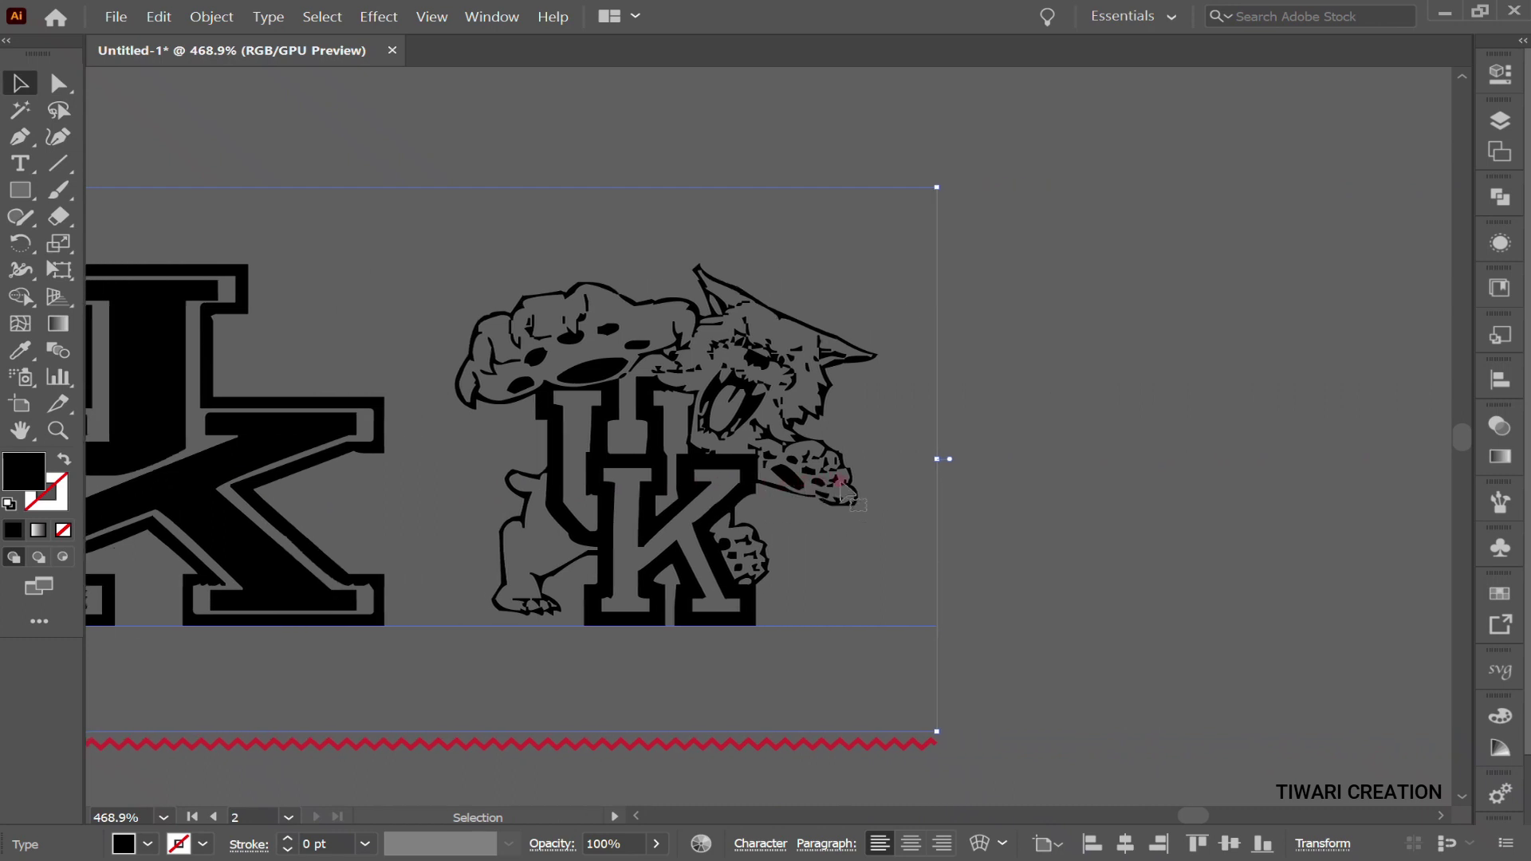
scroll(841, 490, "left", 3)
scroll(841, 490, "left", 1)
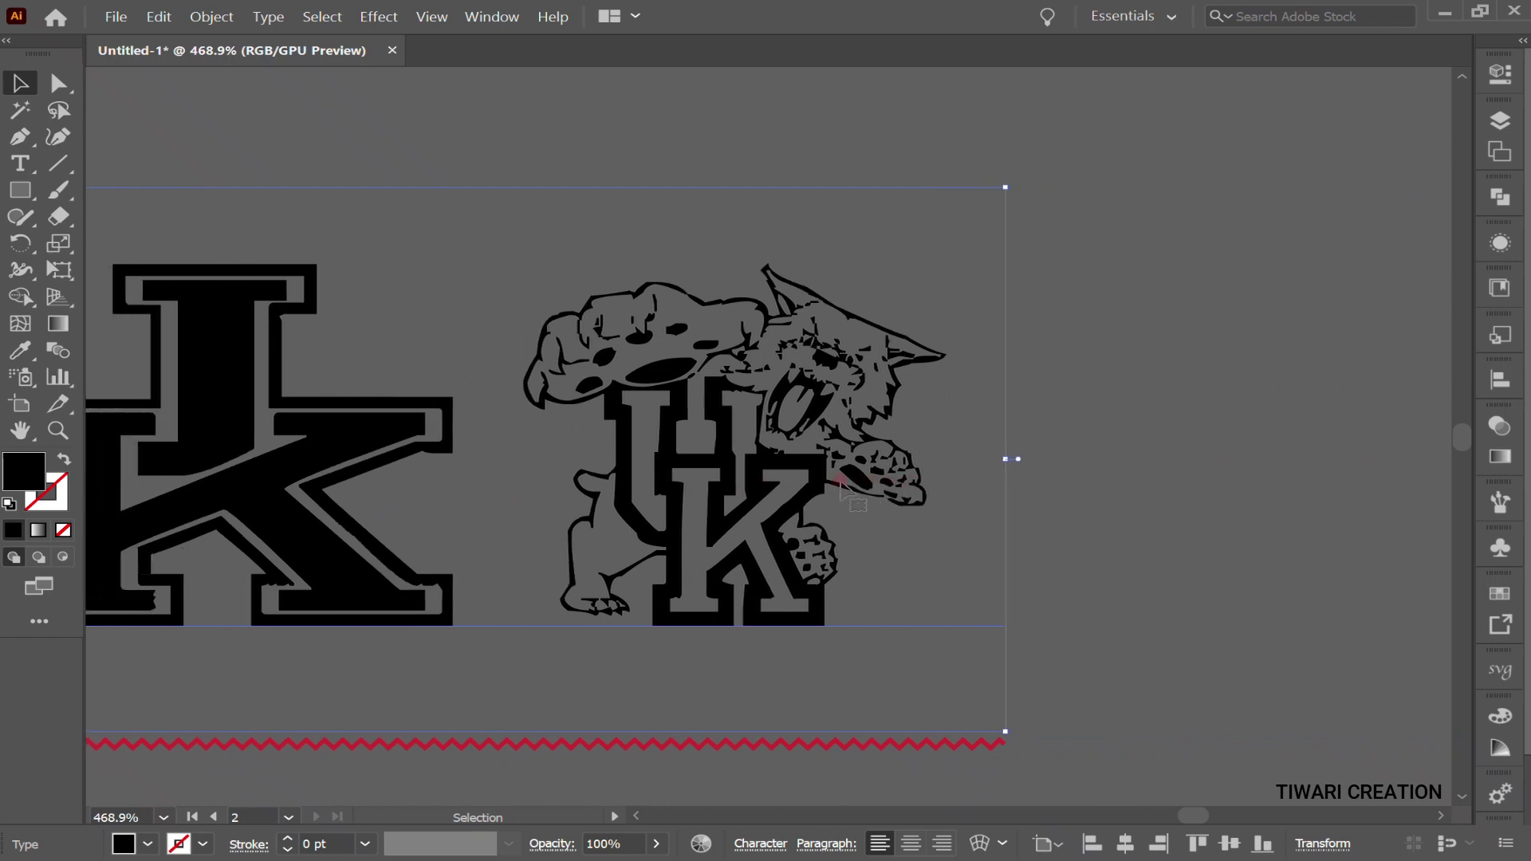
Zoom out to about 72% and scroll left to the 49ers logos starting the row.
mouse_move(842, 491)
left_mouse_down()
mouse_move(510, 523)
mouse_move(444, 554)
left_mouse_up()
scroll(446, 556, "left", 5)
scroll(454, 558, "left", 2)
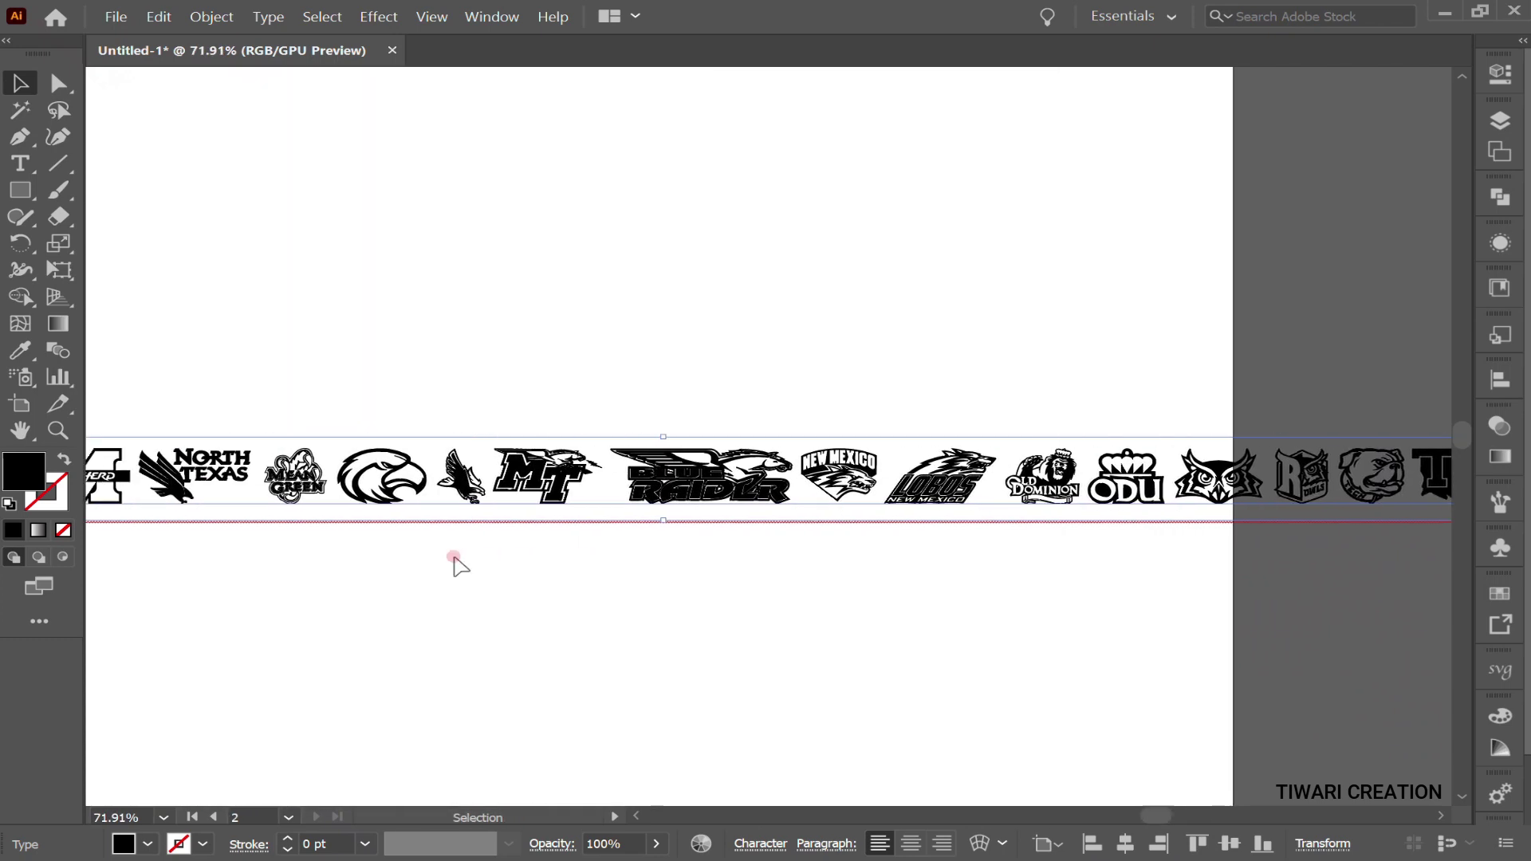
scroll(454, 558, "left", 5)
scroll(455, 558, "left", 2)
scroll(454, 558, "left", 4)
scroll(454, 558, "left", 3)
scroll(456, 563, "left", 2)
scroll(456, 563, "left", 3)
scroll(456, 563, "left", 1)
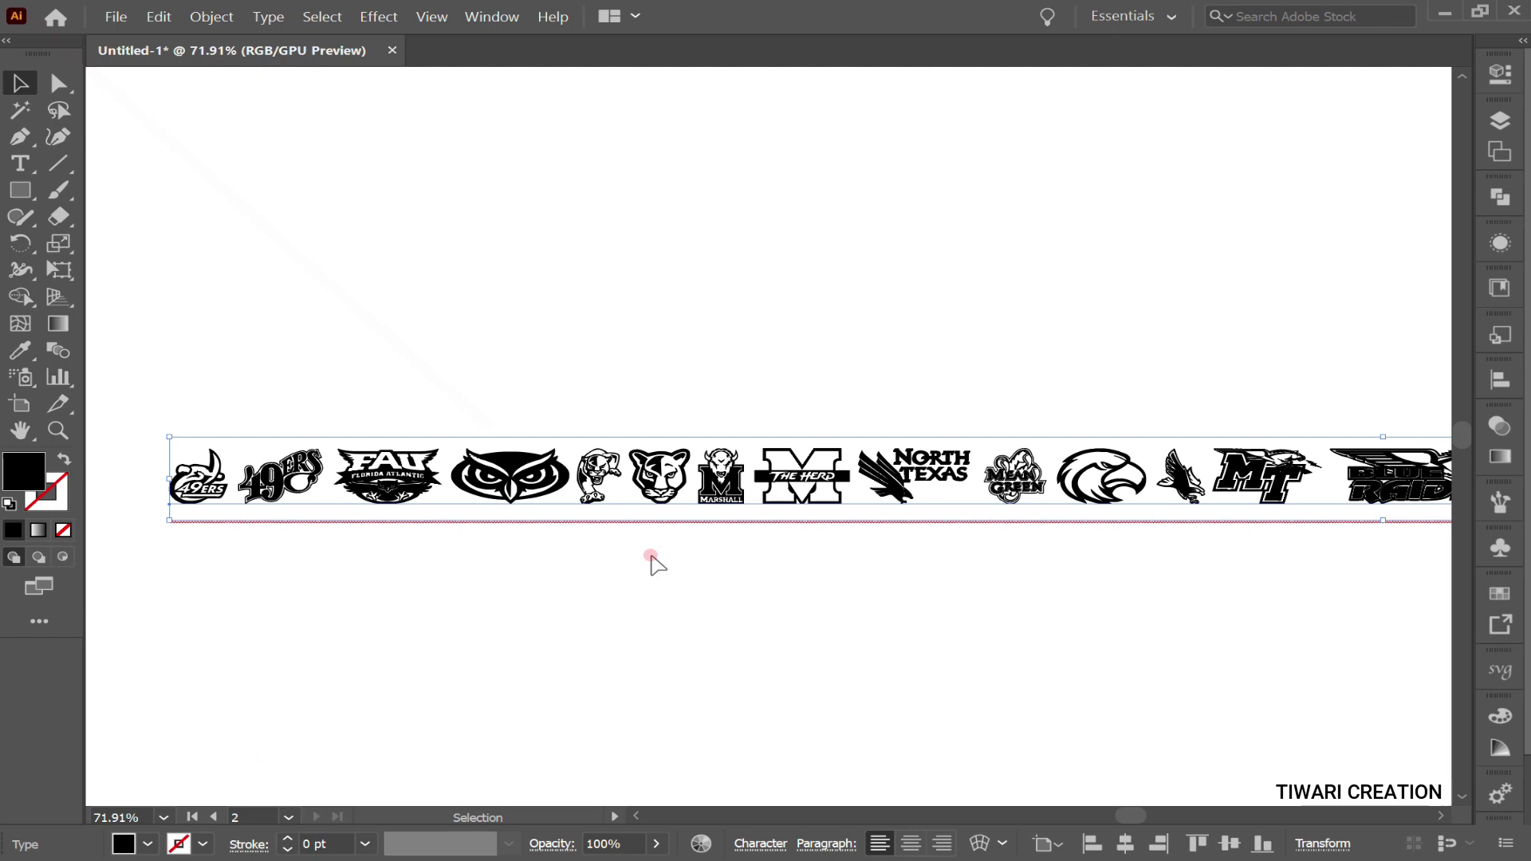
Outline and ungroup the logo text, then select the owl and eagle logos individually.
right_click(651, 561)
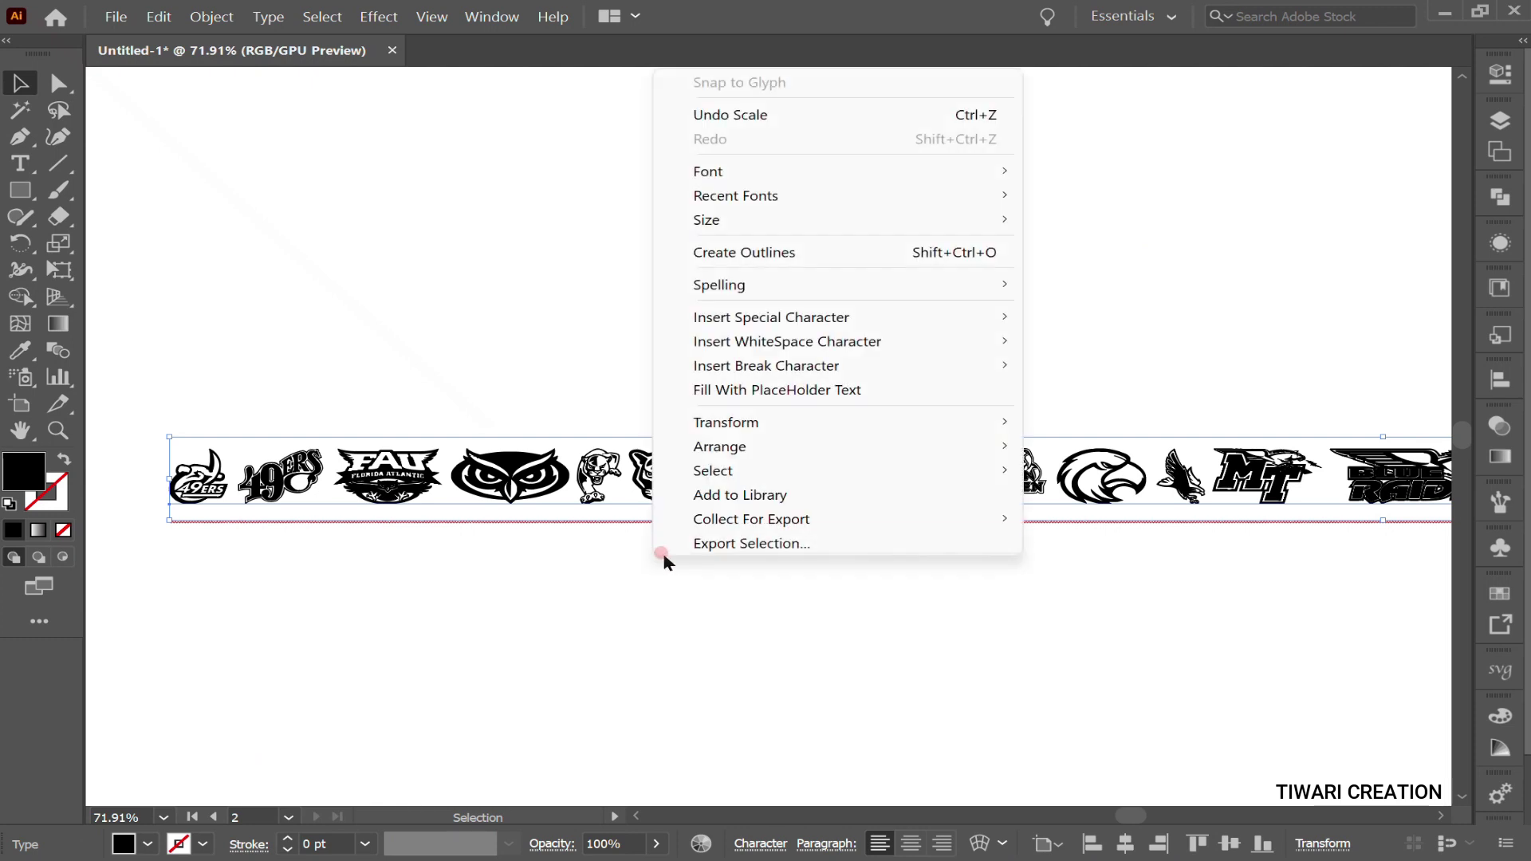
left_click(755, 252)
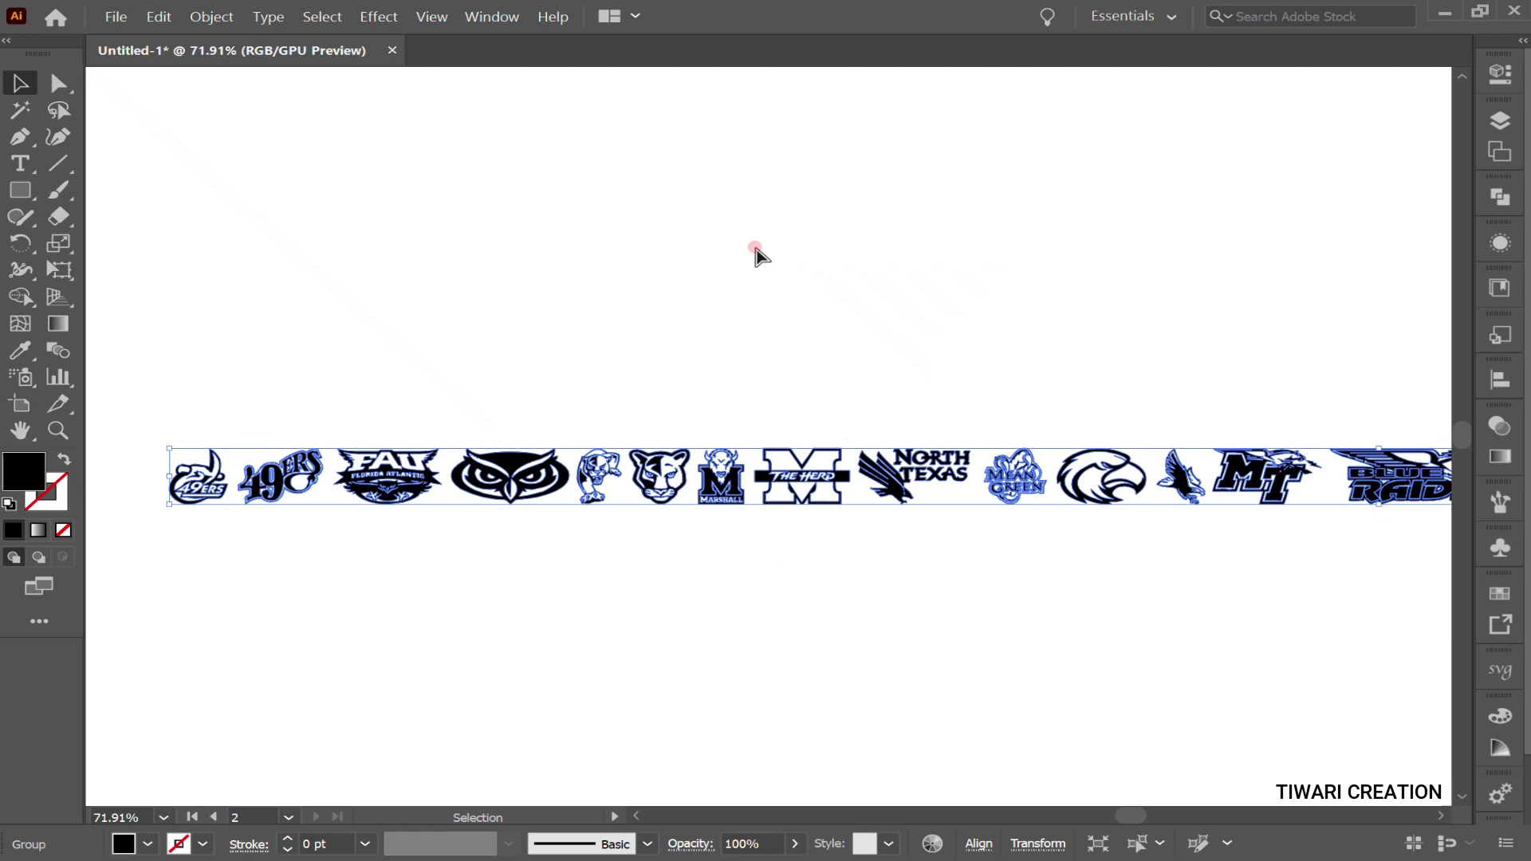
key("ctrl+shift+g")
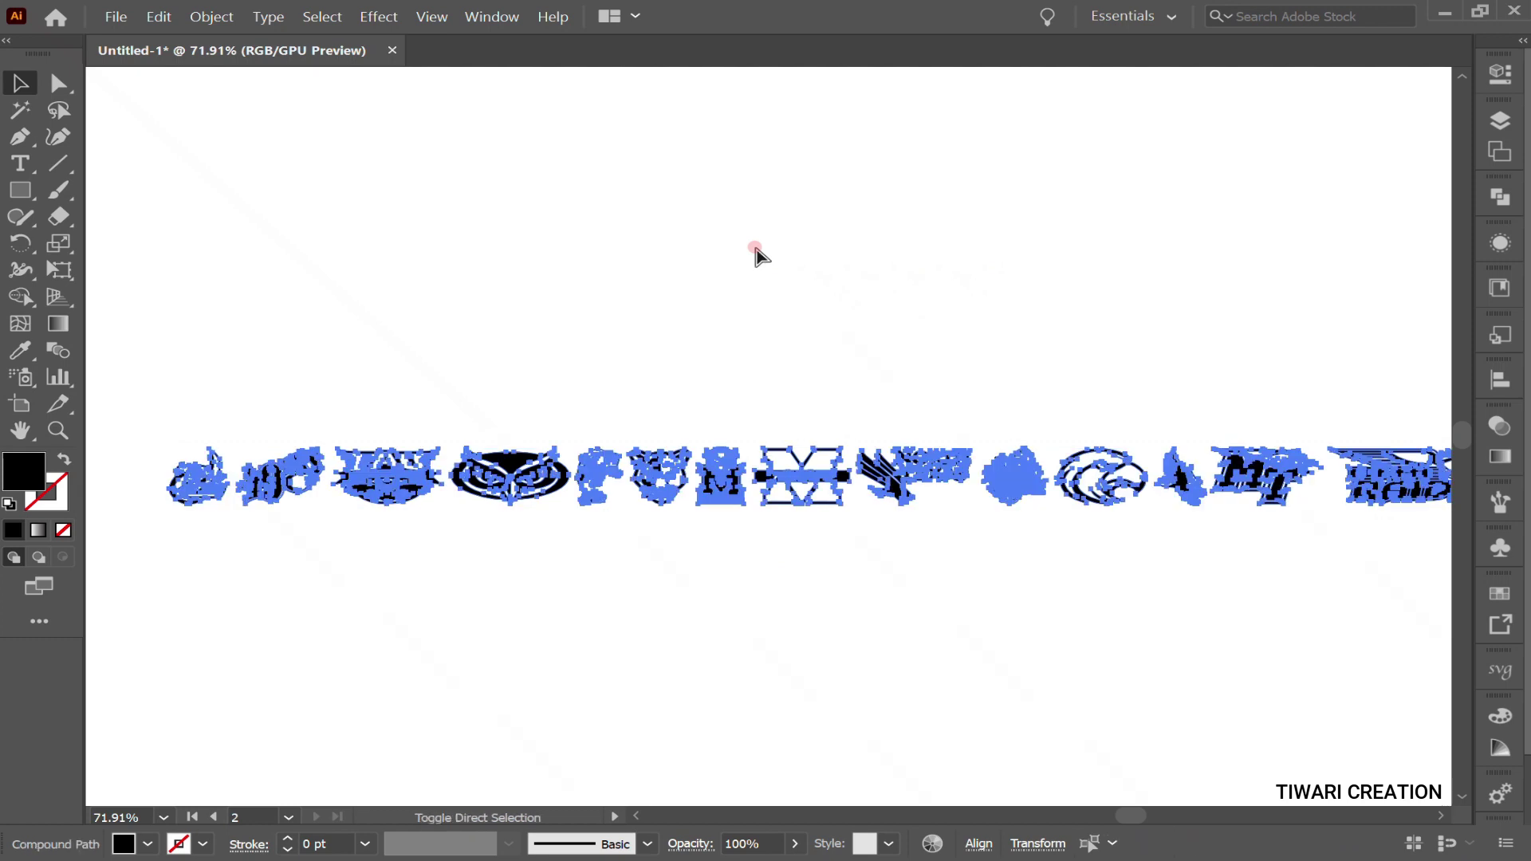
left_click(756, 249)
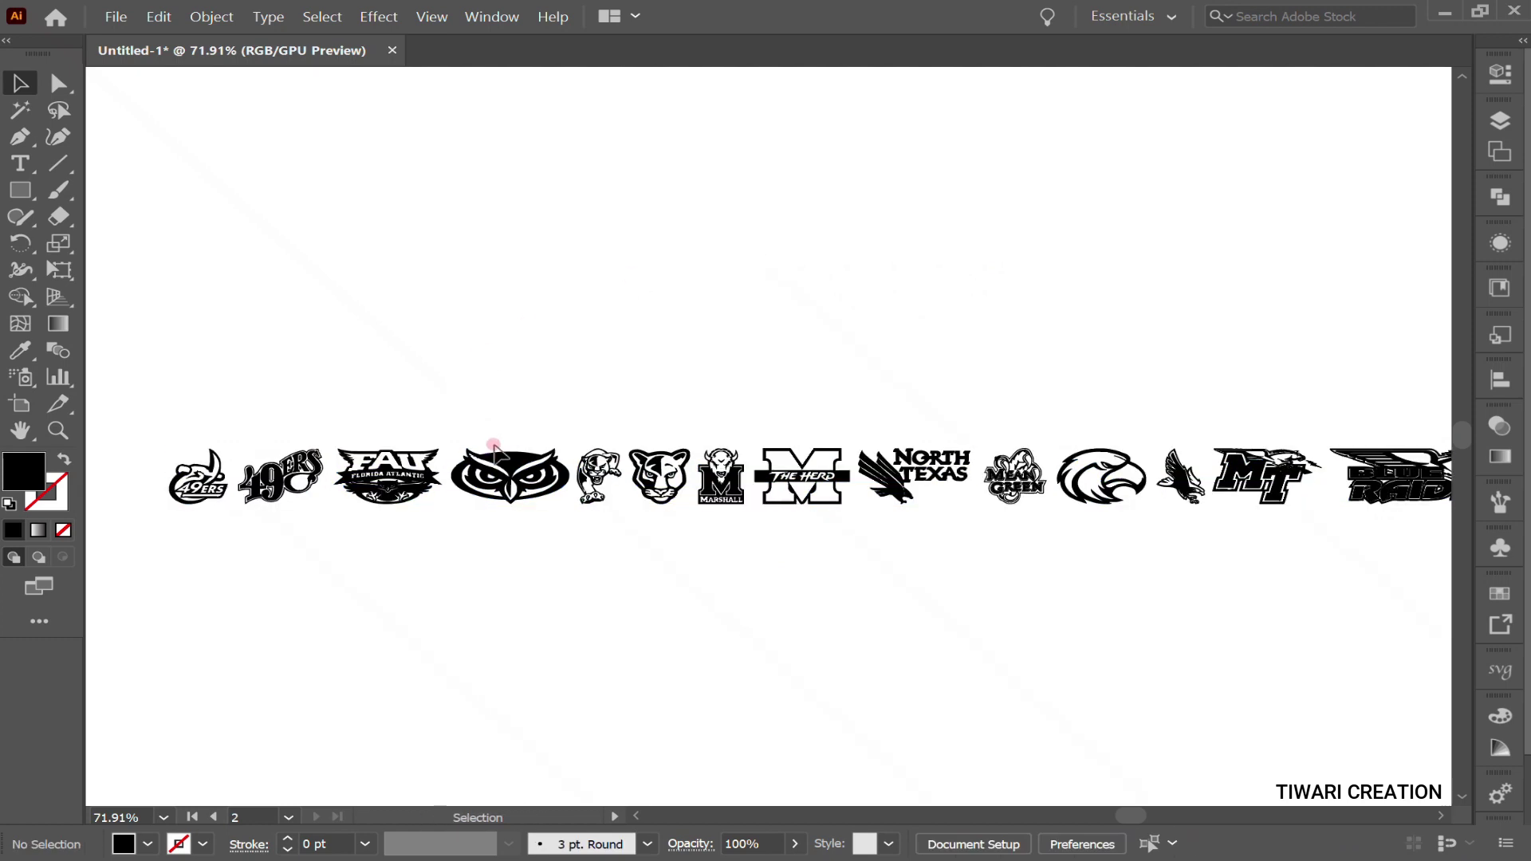
left_click(494, 450)
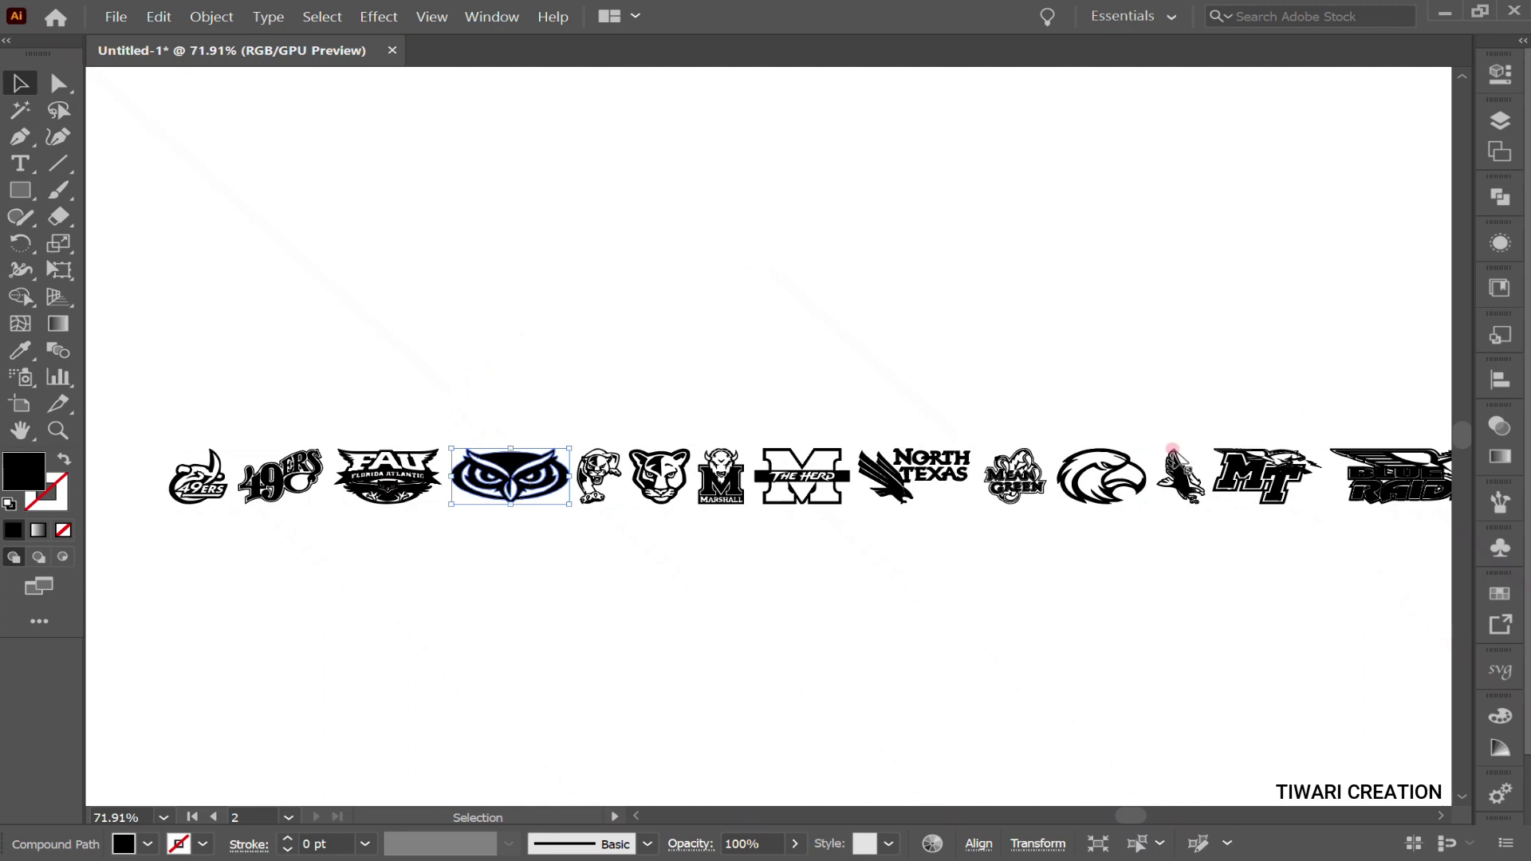
left_click(1130, 493)
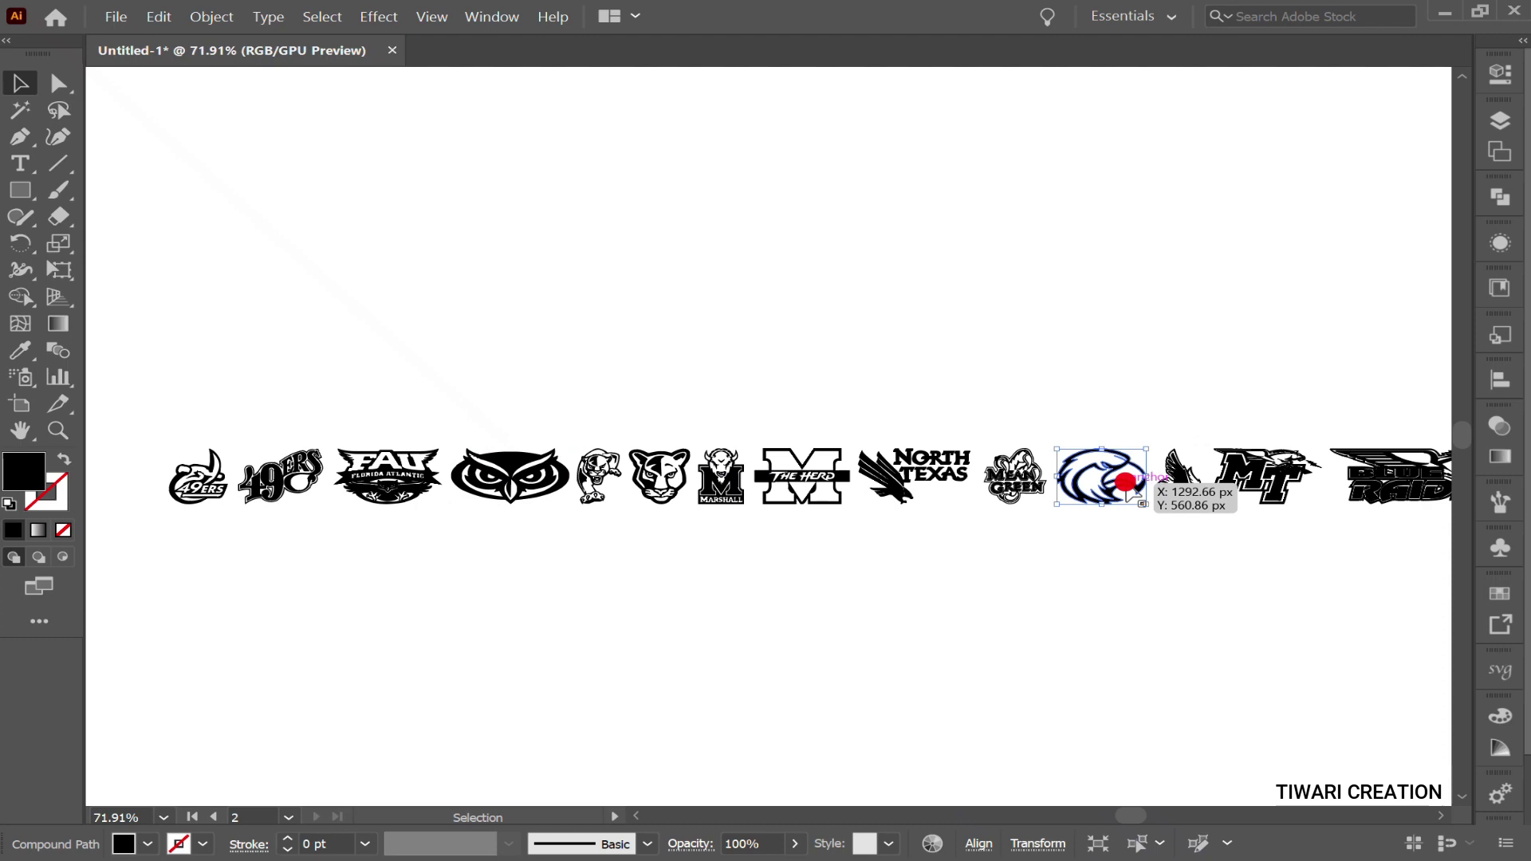
Move the eagle logo above the row, enlarge it, and fill it red.
mouse_move(1130, 493)
left_mouse_down()
mouse_move(983, 301)
mouse_move(1144, 385)
left_mouse_up()
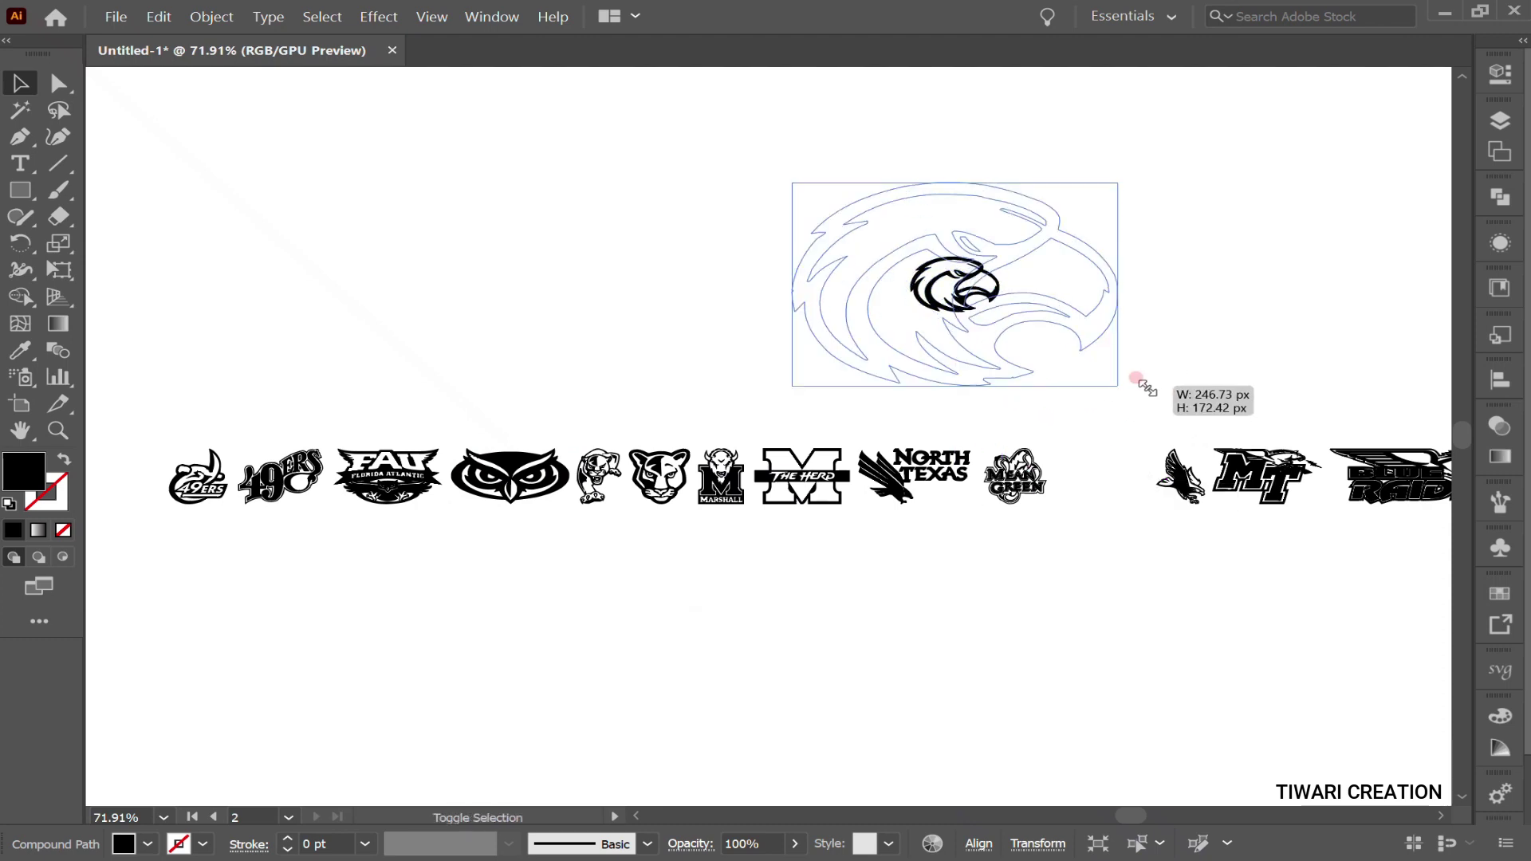
scroll(1146, 389, "up", 2)
left_click(1146, 386)
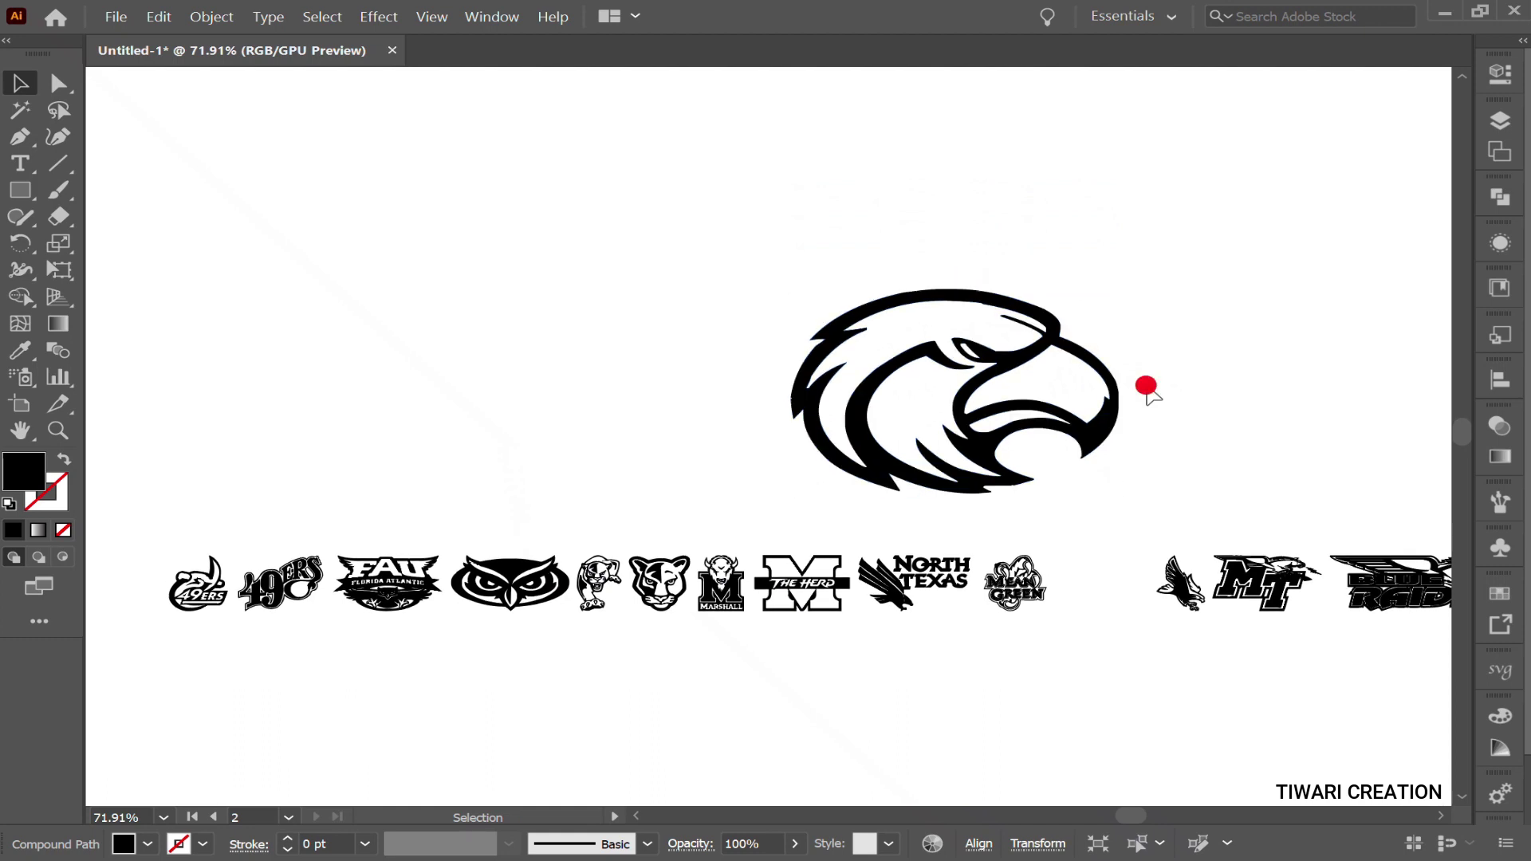
key("ctrl+space")
left_click_drag(1014, 411, 1169, 435)
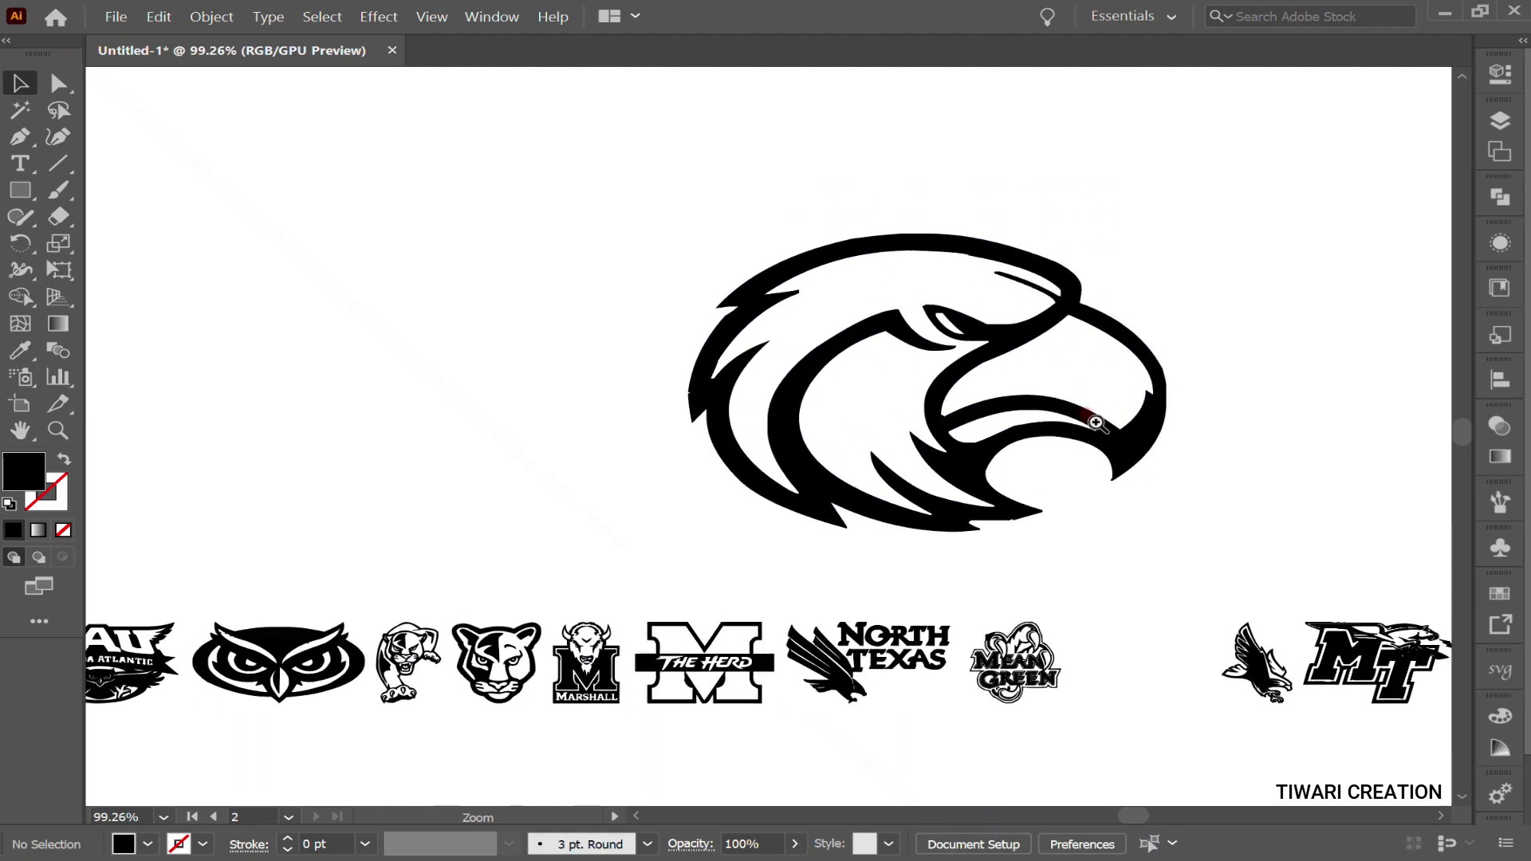
scroll(1170, 447, "up", 1)
scroll(1169, 446, "down", 1)
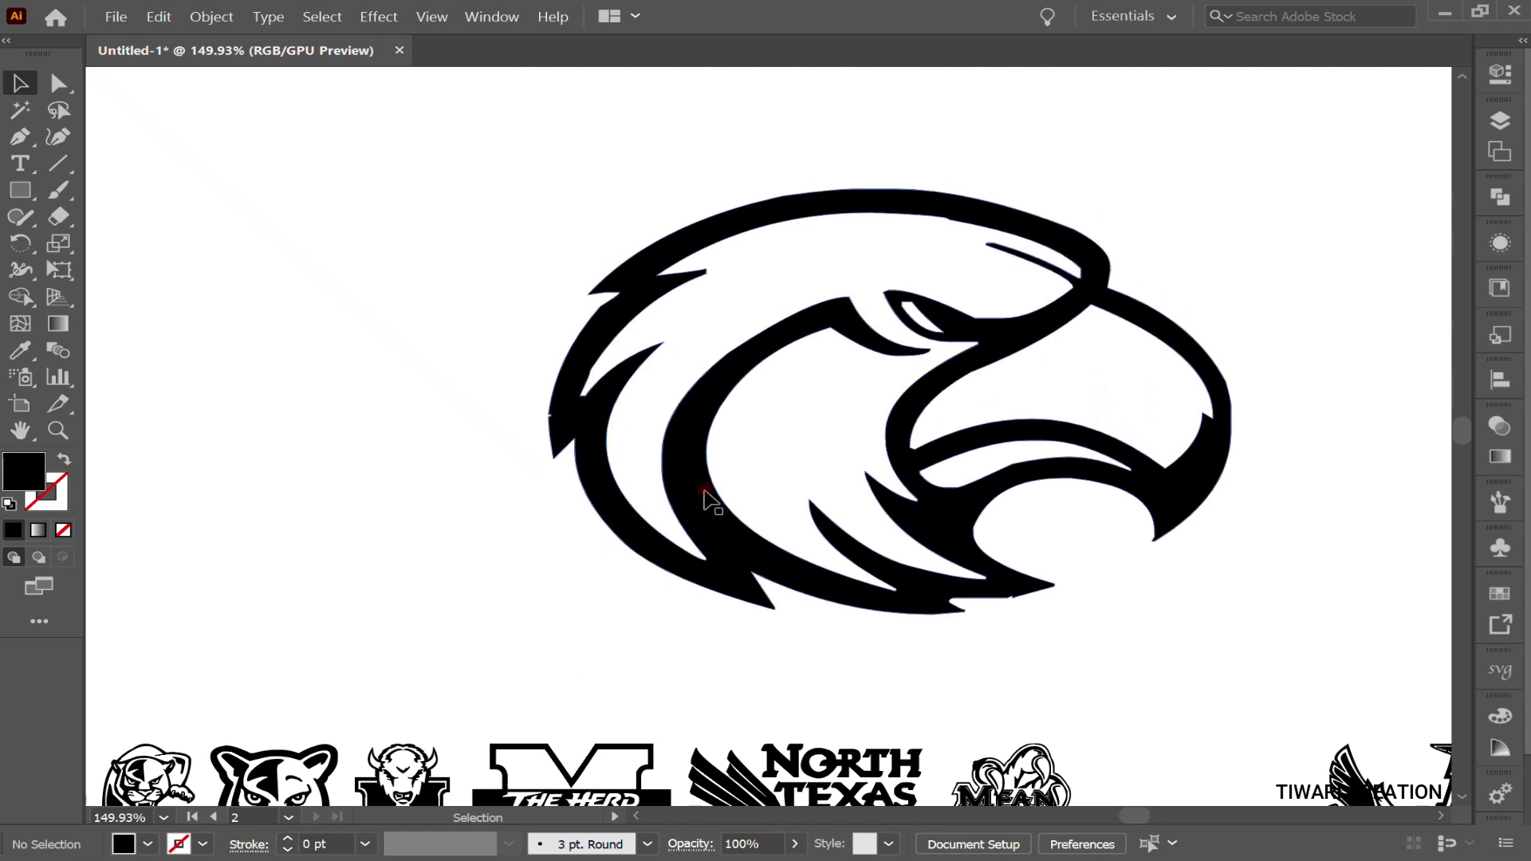
left_click(616, 503)
left_click(325, 566)
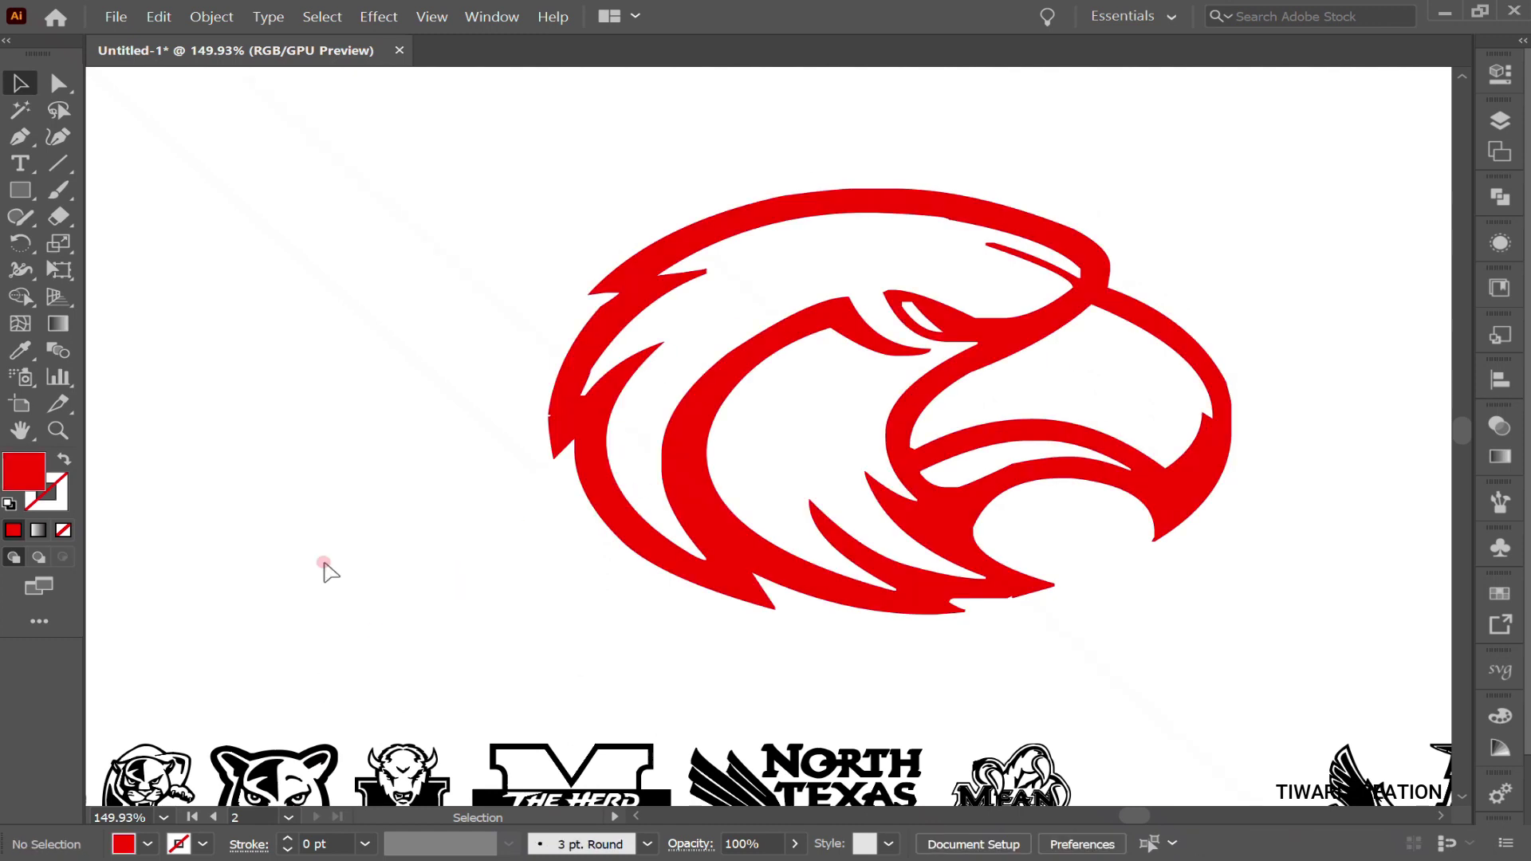